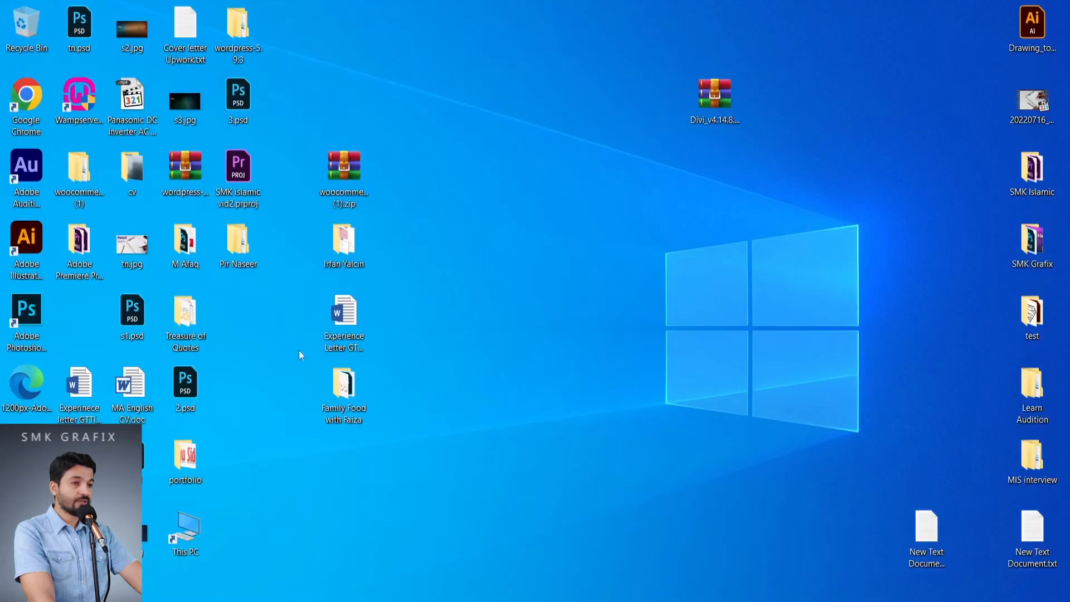
Extract the desktop archive Divi_v4.14.8.zip into its own Divi_v4.14.8 folder and open that folder
double_click(713, 103)
right_click(713, 108)
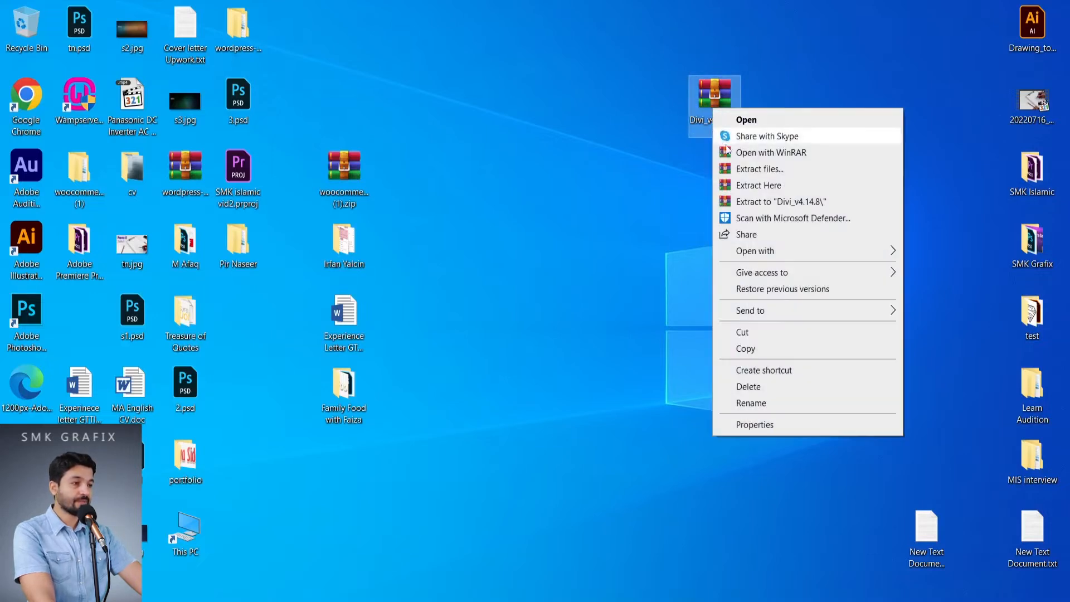
left_click(747, 203)
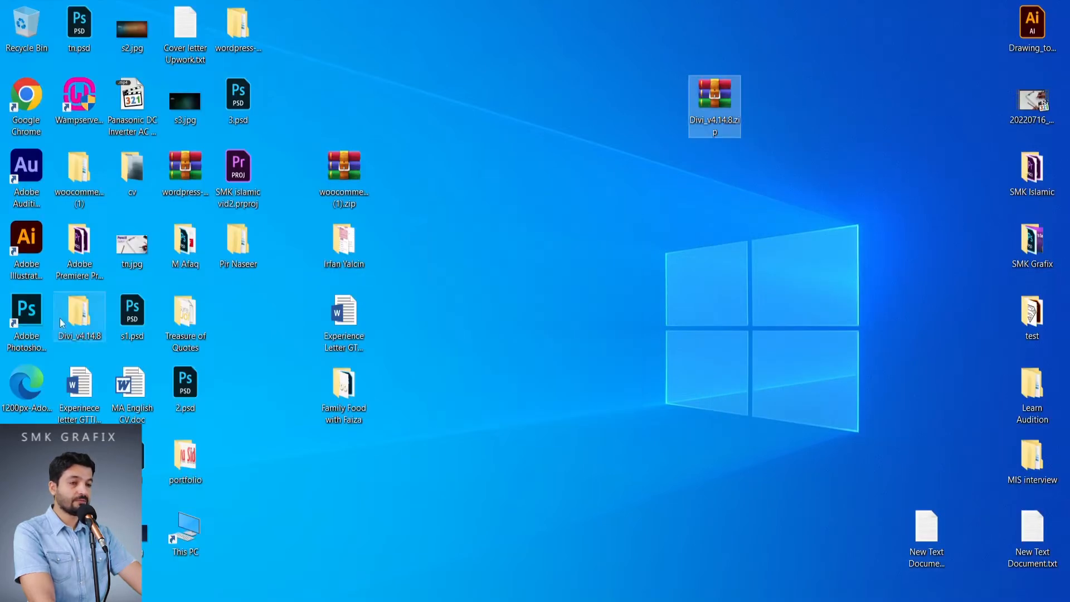
left_click_drag(92, 317, 195, 300)
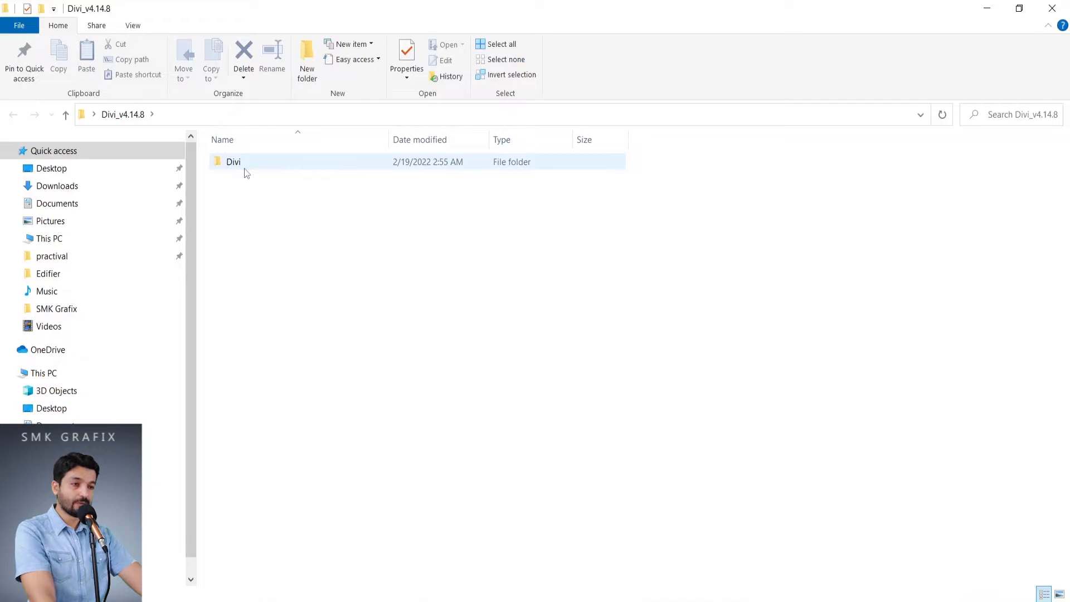
Examine the theme files inside the inner Divi folder and return to its parent folder
mouse_move(245, 170)
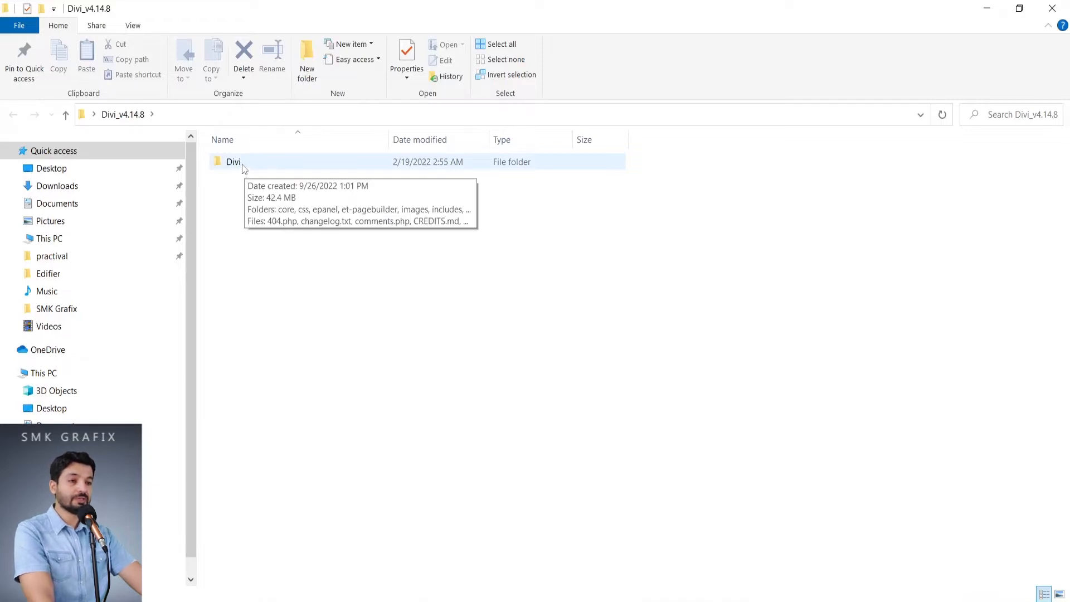
double_click(243, 167)
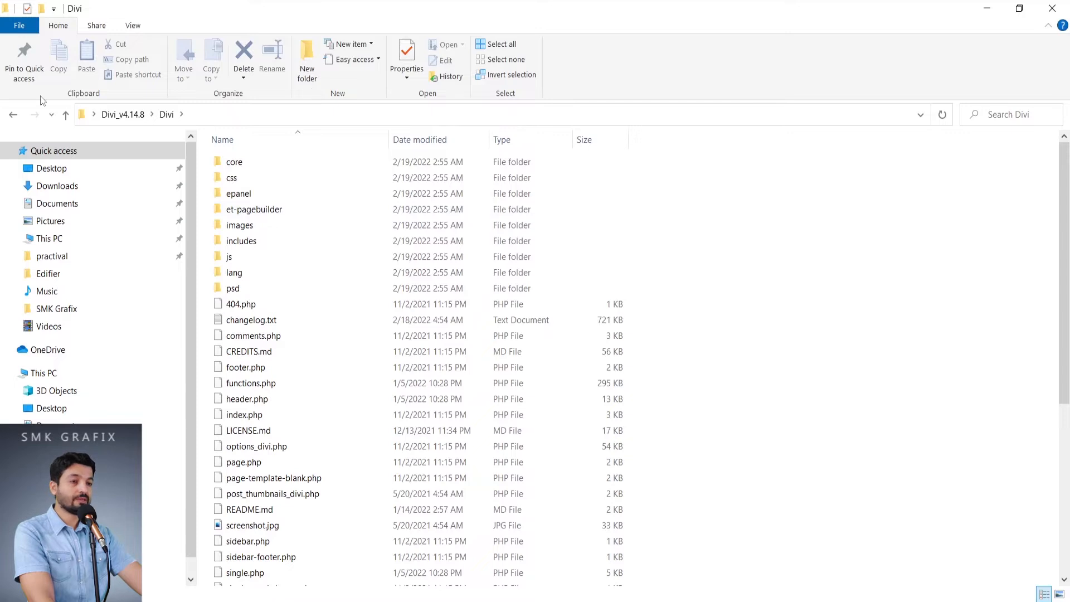
left_click(66, 115)
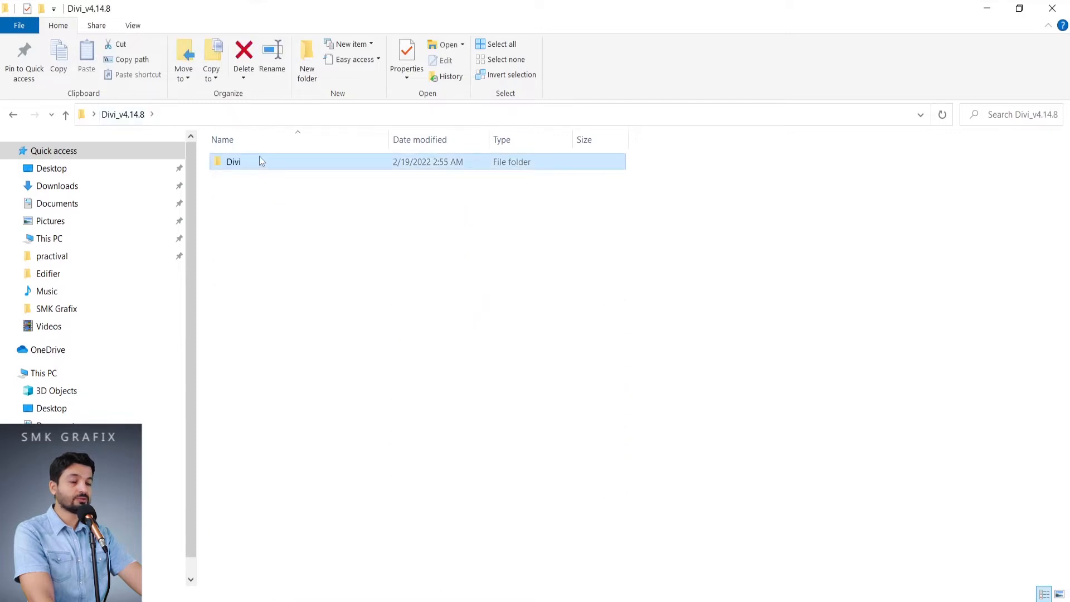
Compress the inner Divi folder into a ZIP archive named Divi.zip in the same location
right_click(225, 162)
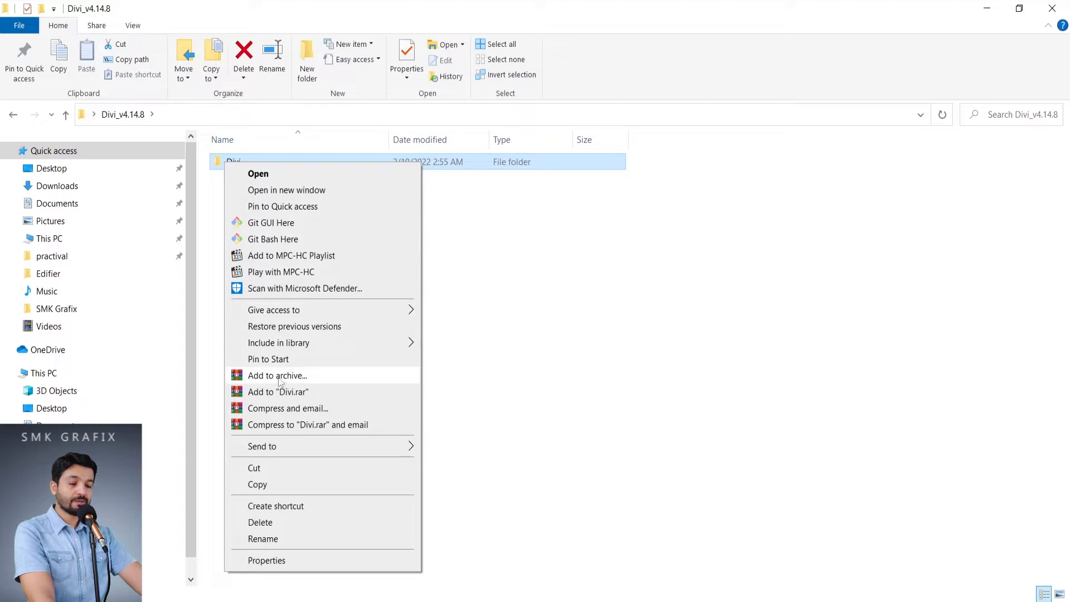
left_click(252, 378)
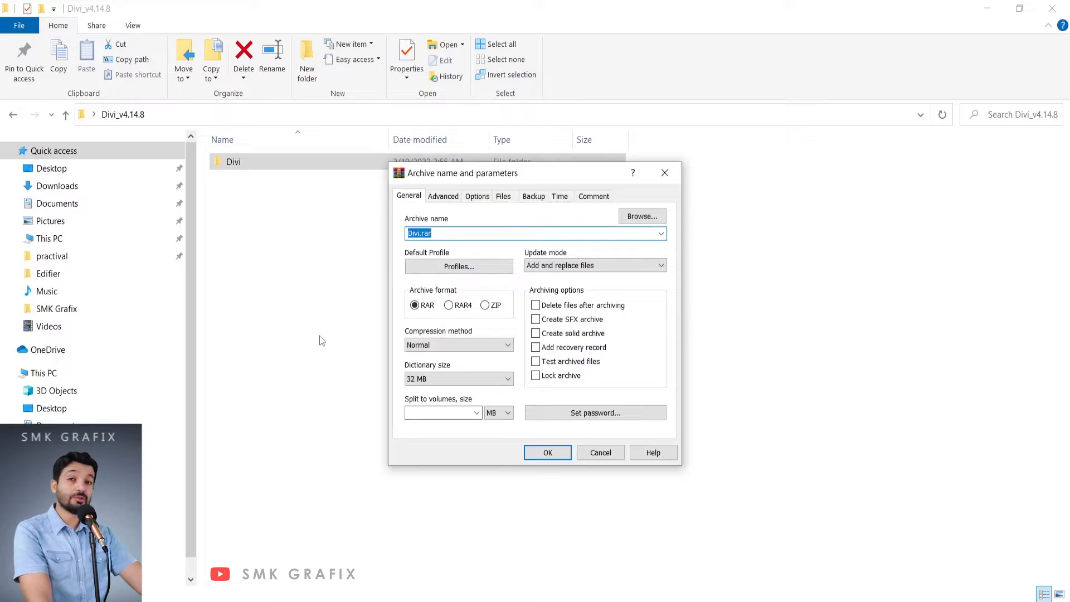
left_click(484, 305)
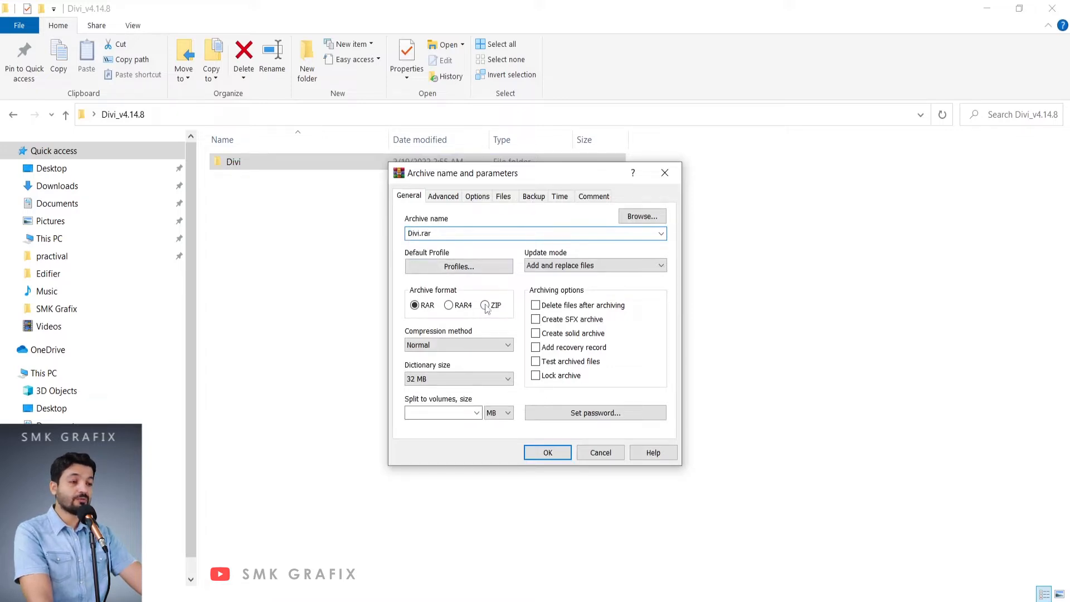
left_click(548, 452)
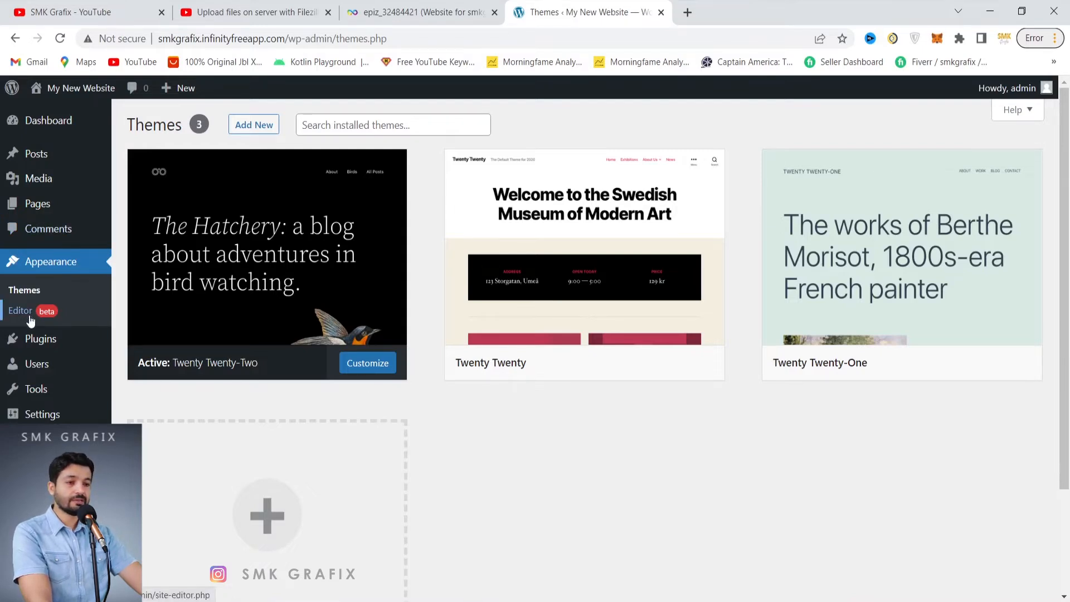
Try to install a new WordPress theme by uploading Divi.zip from the Divi_v4.14.8 folder
left_click(253, 126)
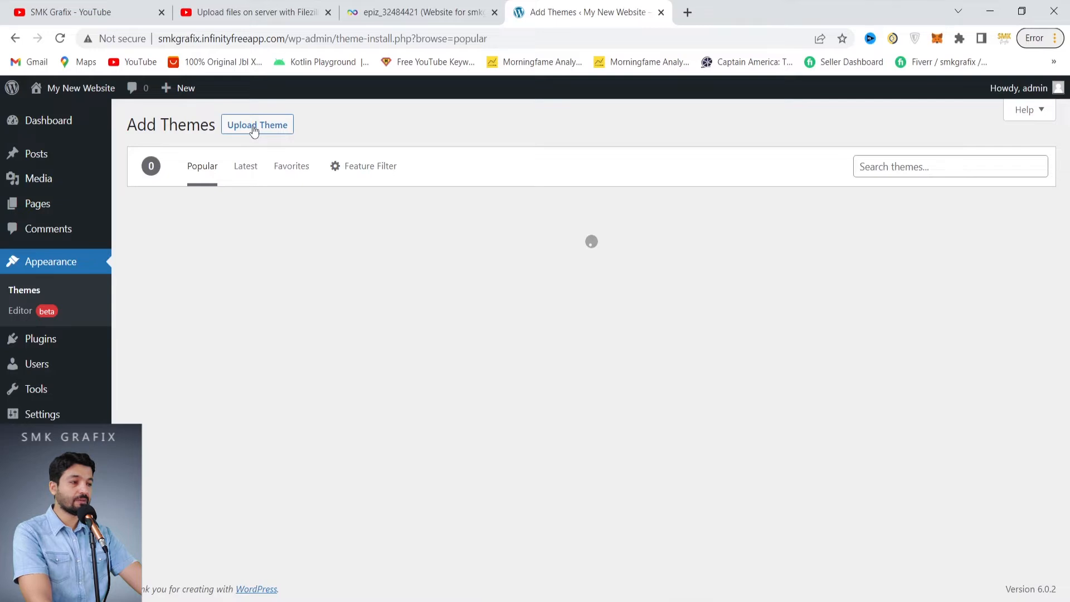
left_click(256, 127)
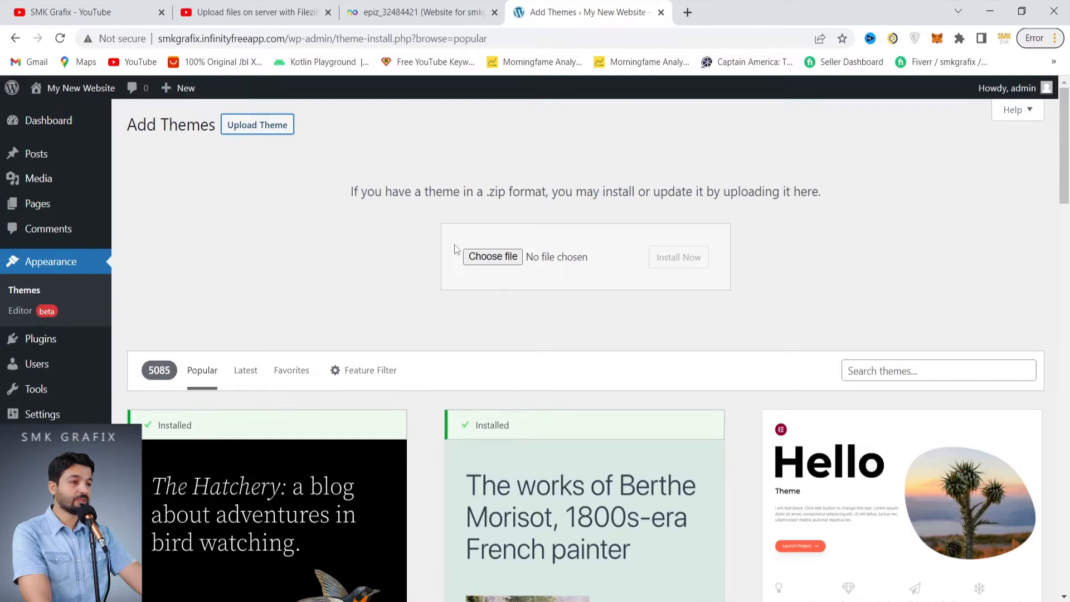
left_click(493, 257)
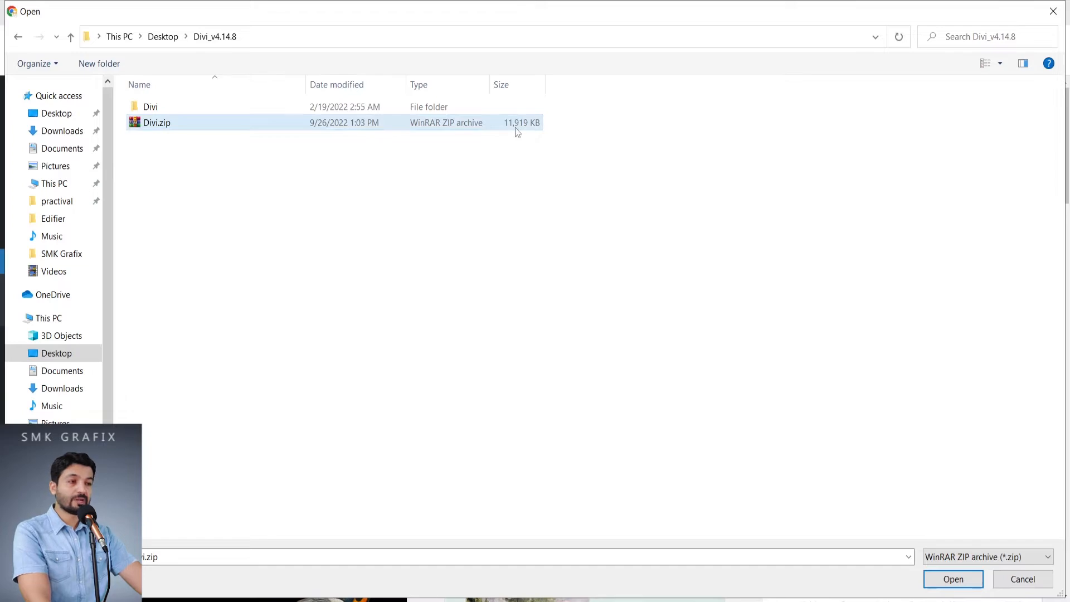
double_click(156, 124)
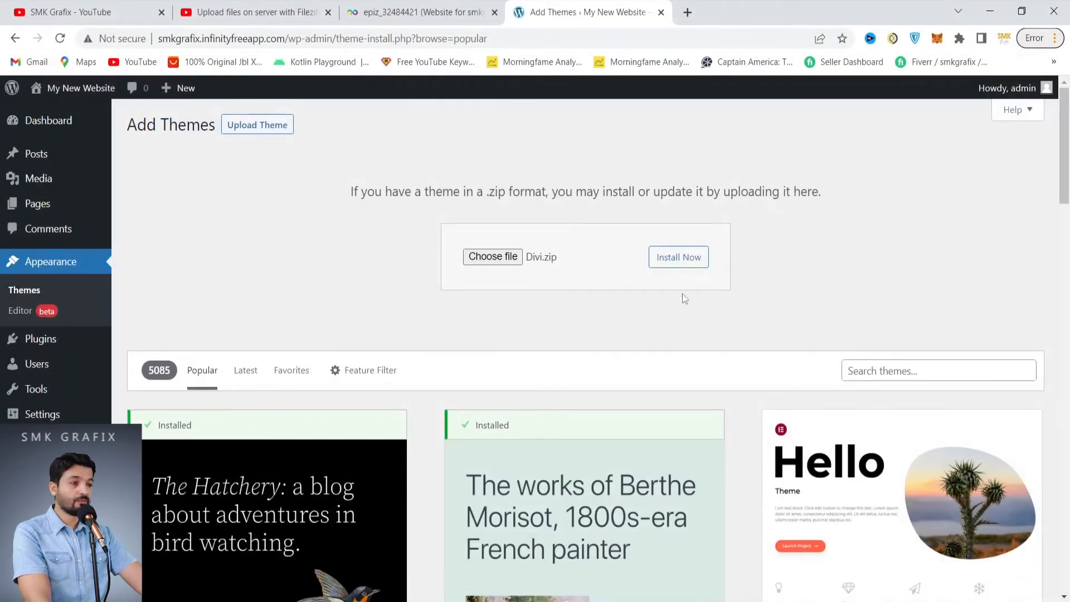
left_click(670, 264)
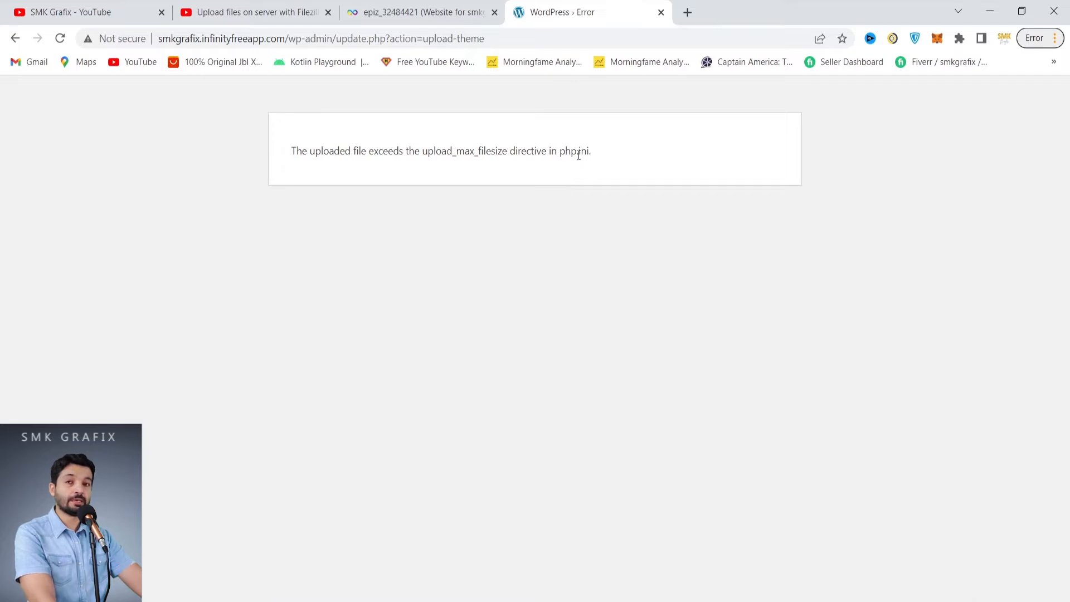
Return to the WordPress dashboard and check the maximum upload file size on the page for adding new media
left_click(440, 14)
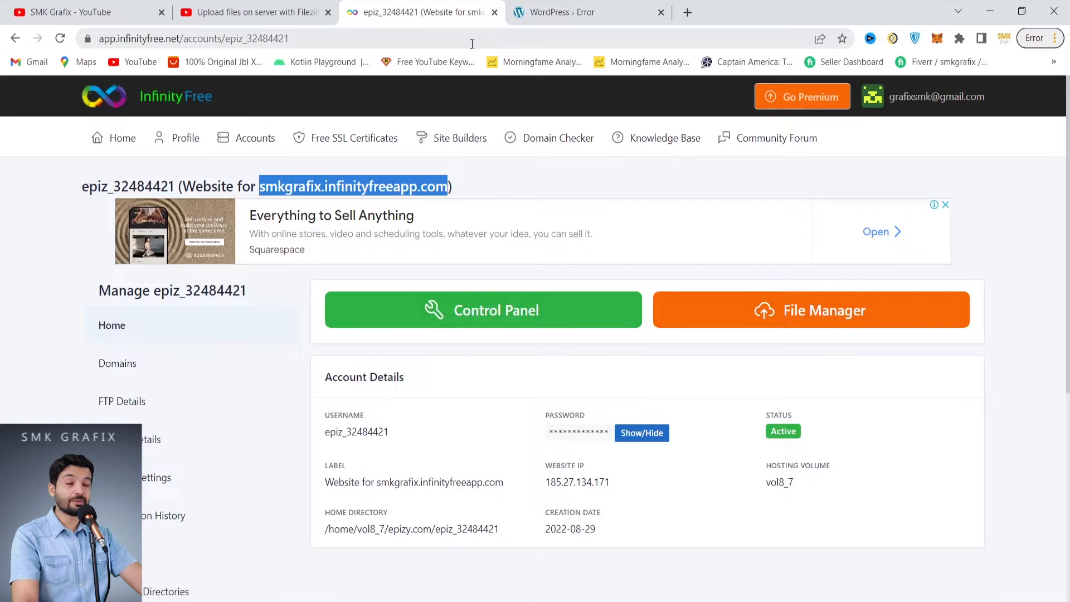
left_click(574, 9)
left_click(15, 38)
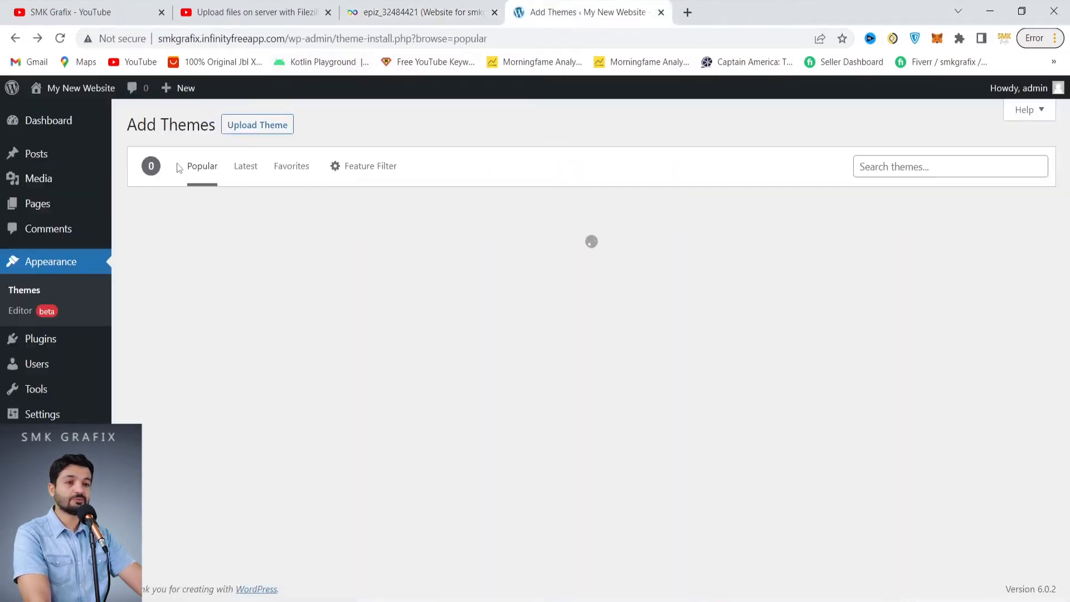
mouse_move(45, 184)
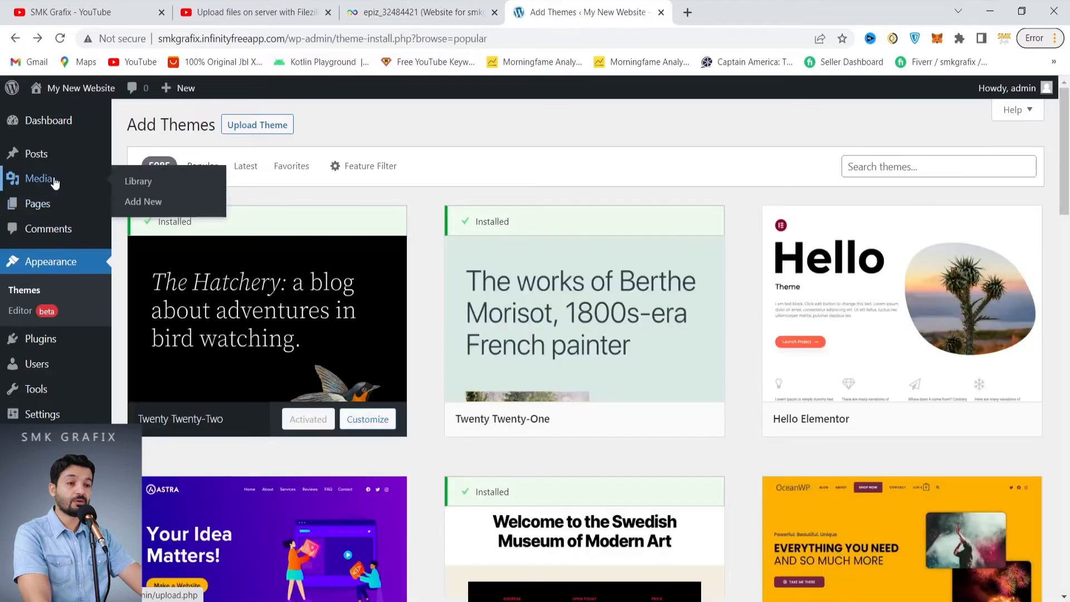
left_click(155, 205)
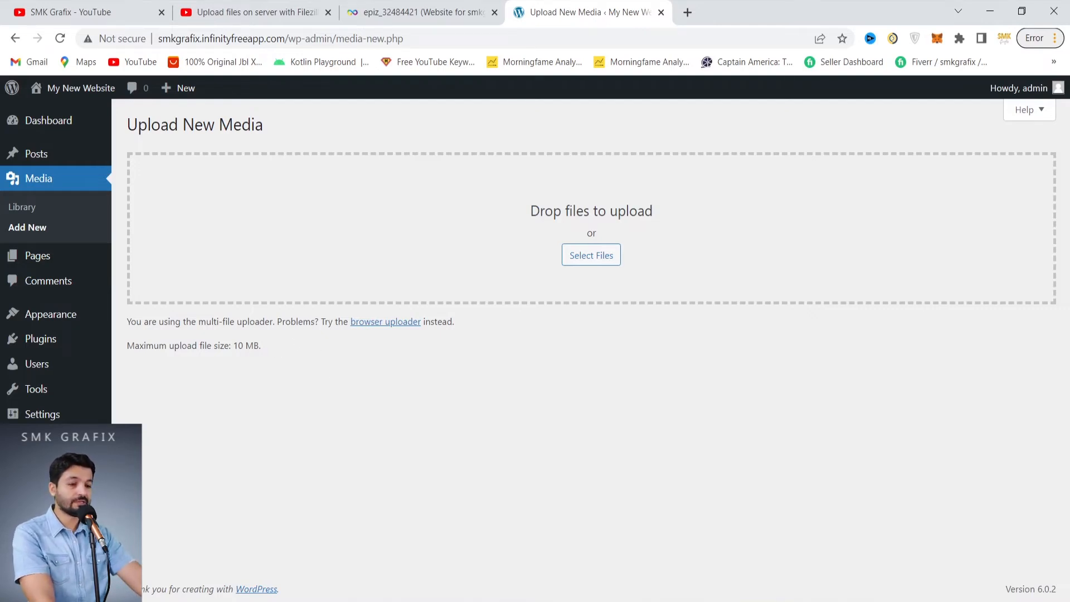
Find FileZilla among the installed applications and launch it
key("super")
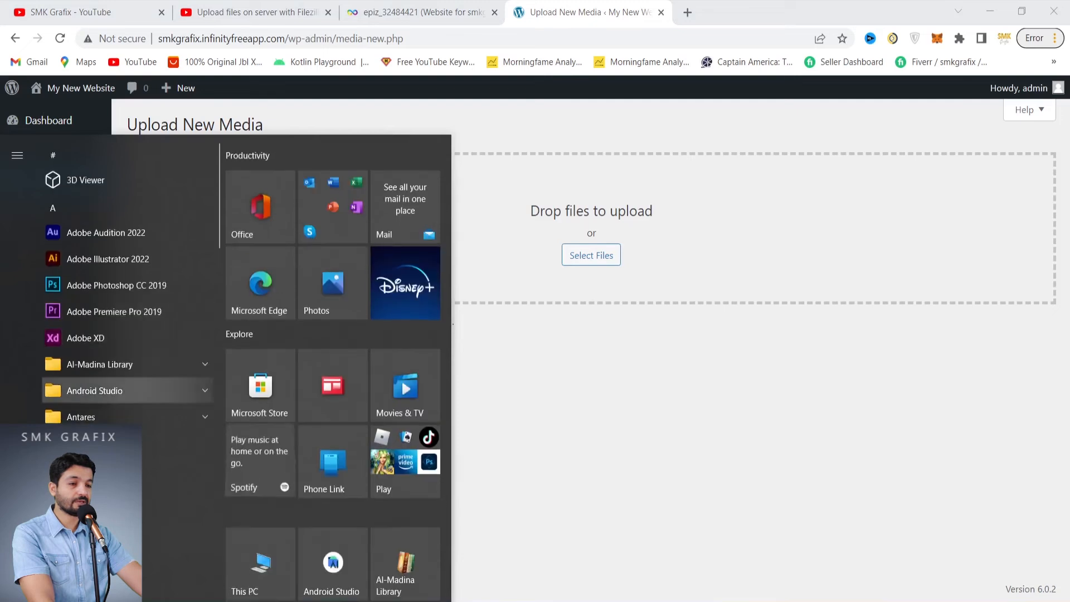
scroll(128, 278, "down", 10)
scroll(112, 278, "down", 3)
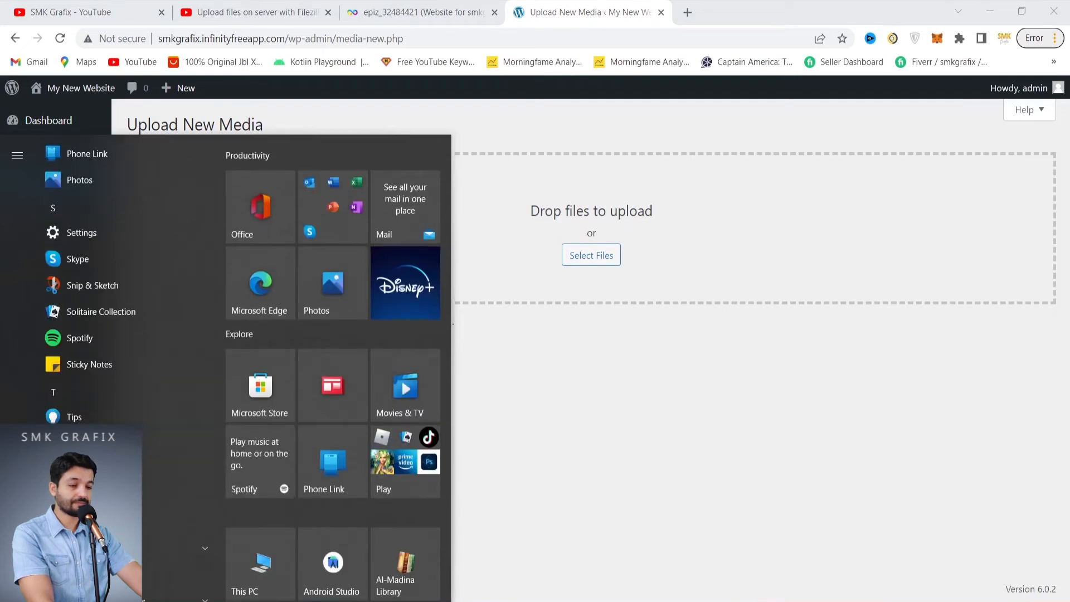
type("fikle")
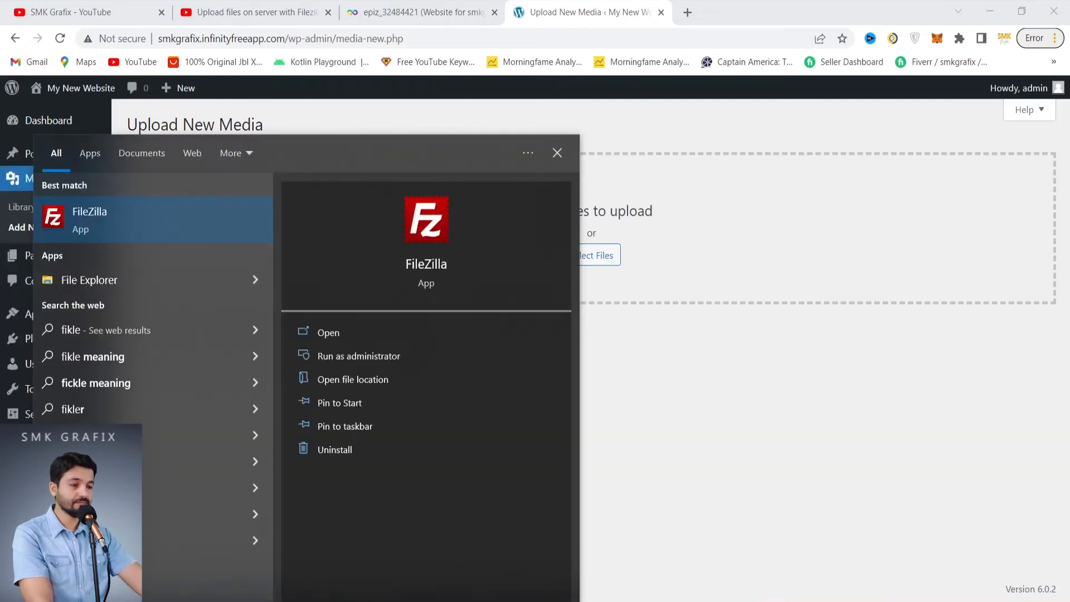
key("Return")
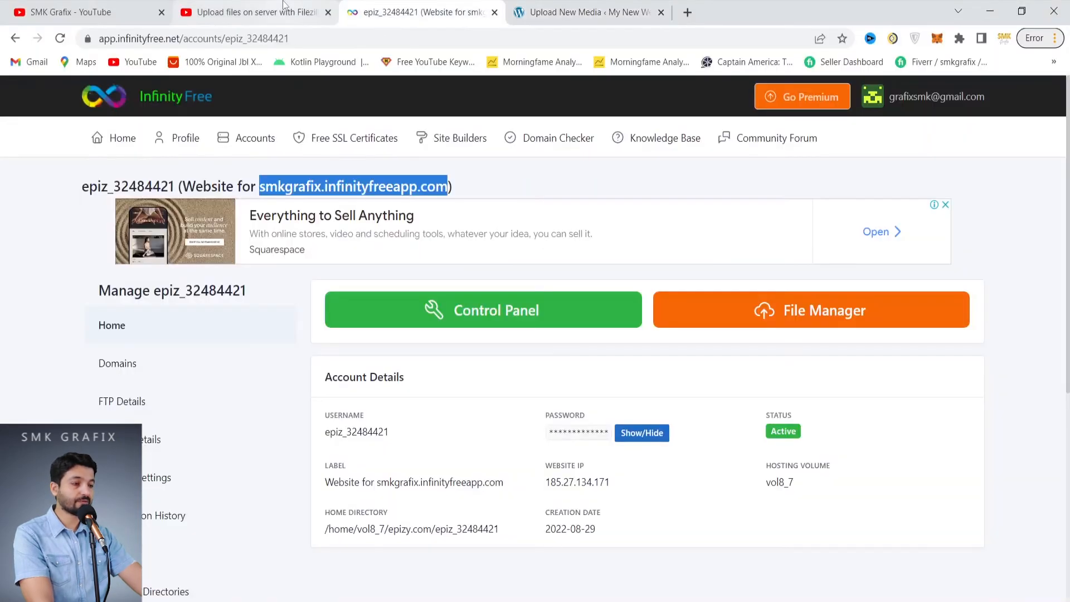
Show the FTP details of the InfinityFree hosting account in the browser
scroll(795, 417, "down", 3)
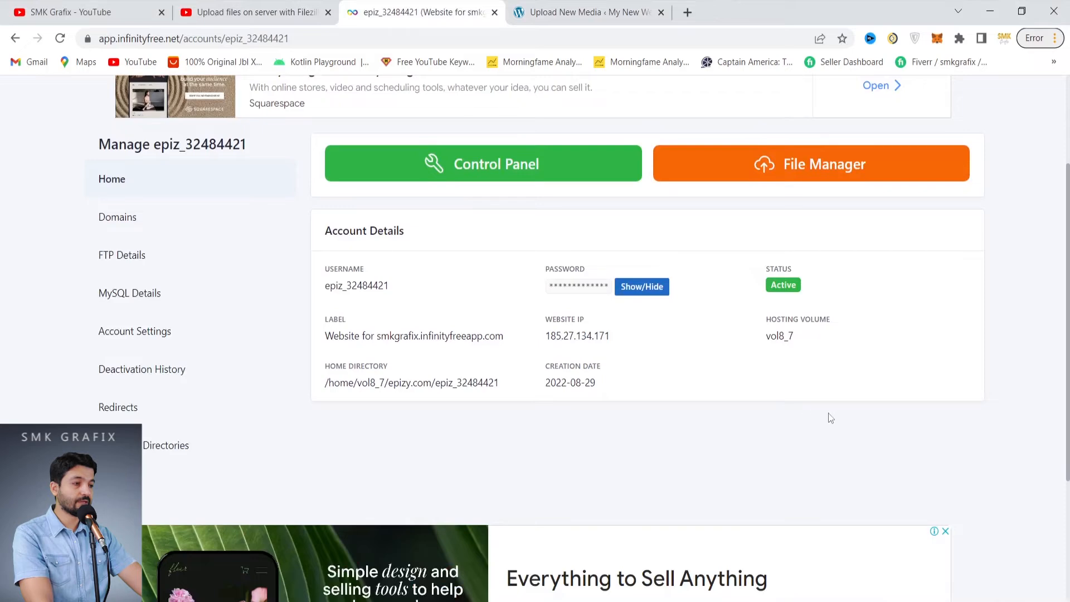
scroll(837, 419, "up", 3)
left_click(126, 404)
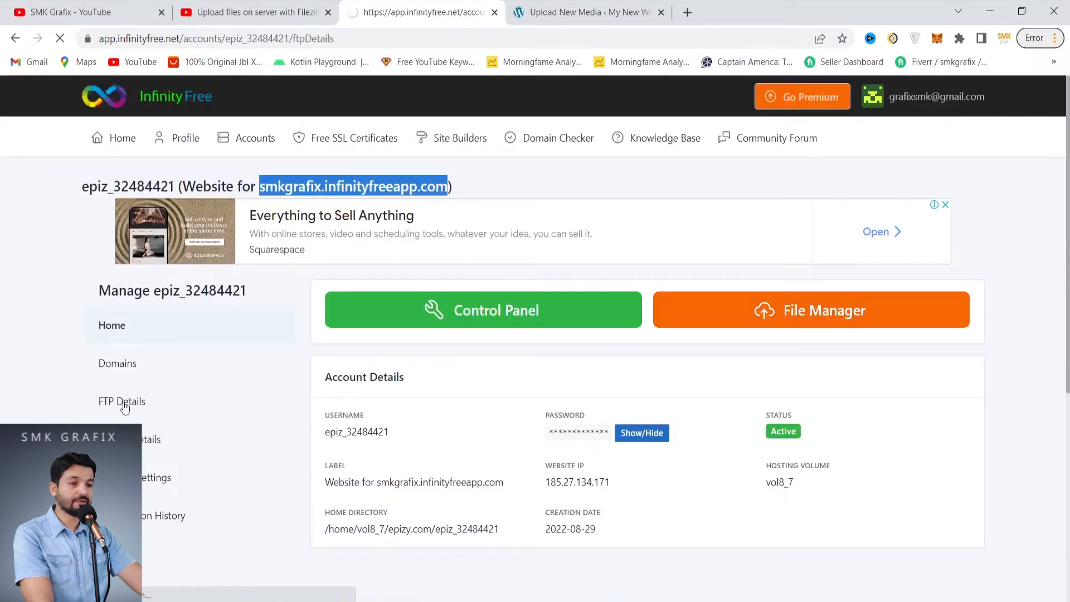
scroll(334, 314, "down", 2)
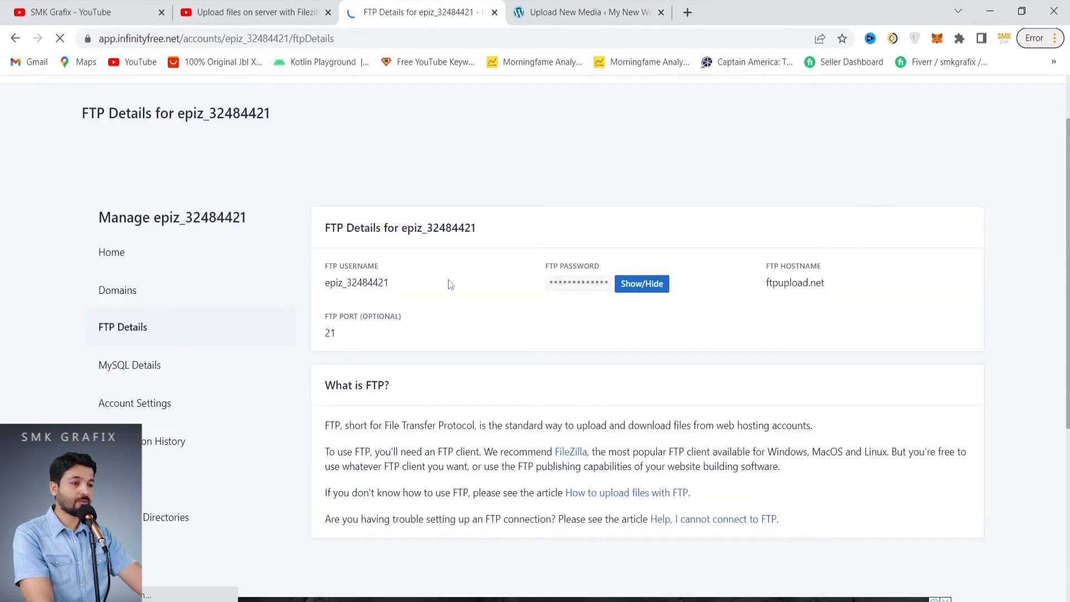
Copy the FTP username and the hostname ftpupload.net from the hosting page into FileZilla's quick connection fields
double_click(365, 283)
key("ctrl+c")
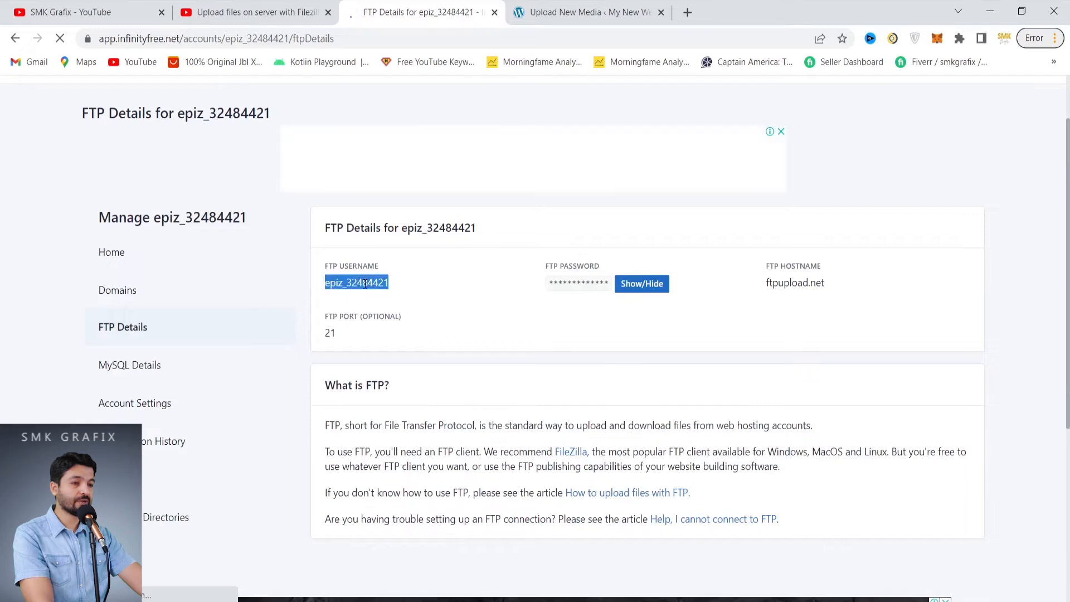
key("alt+Tab")
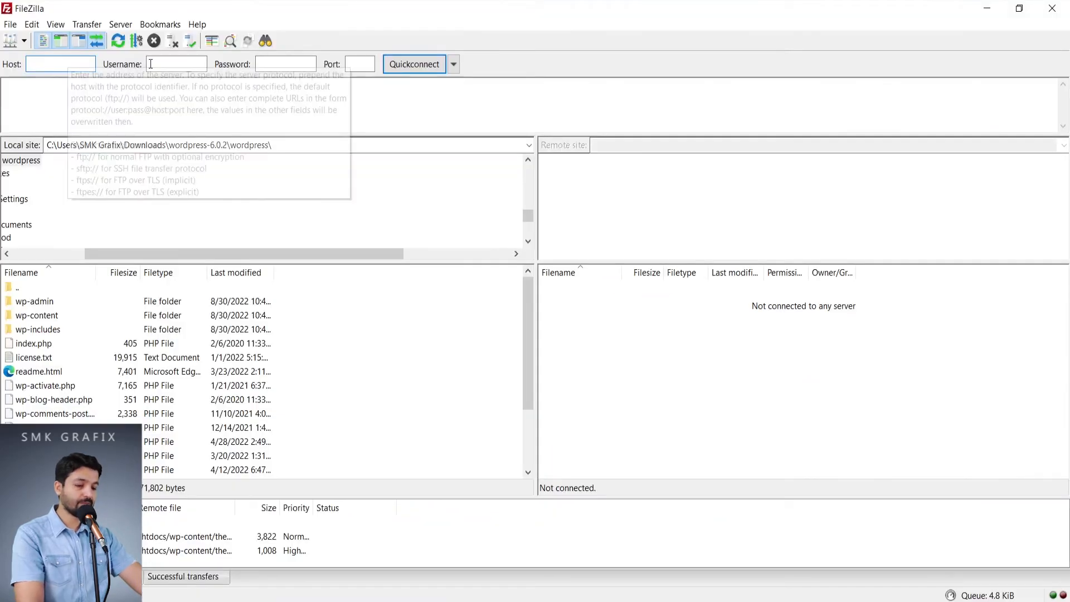
key("Tab")
key("ctrl+v")
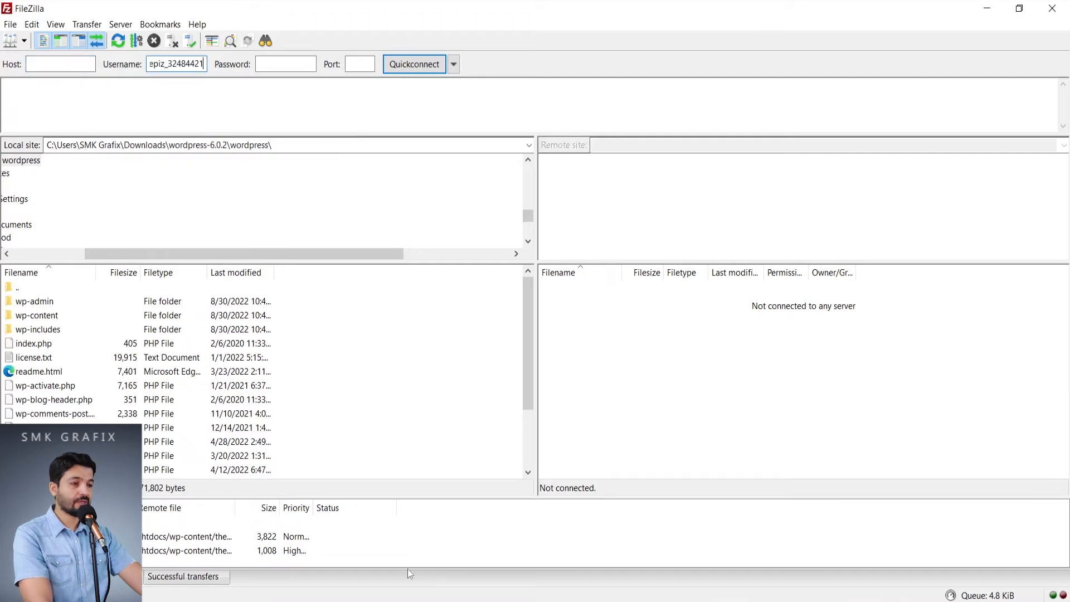
key("alt+Tab")
double_click(795, 283)
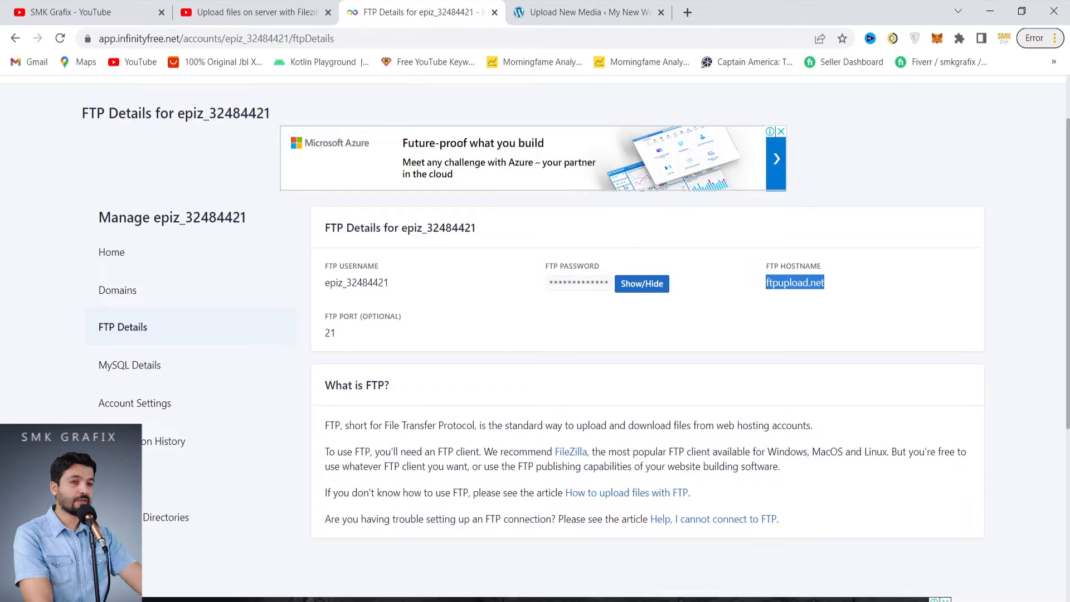
key("alt+Tab")
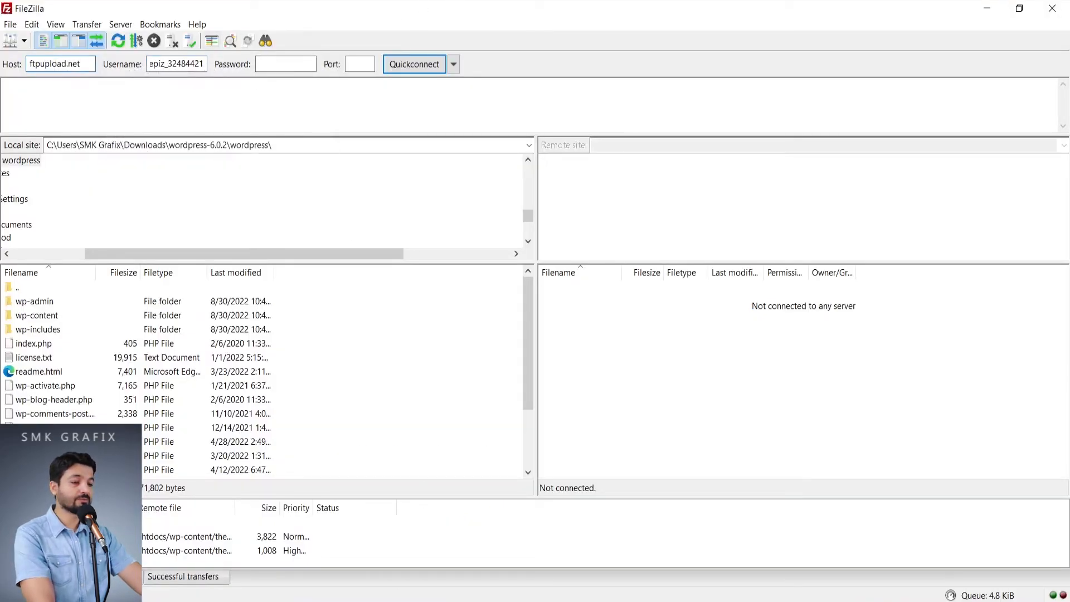
Reveal the FTP password on the hosting page, copy it into FileZilla's password field, and return to the FTP details
key("alt+Tab")
left_click(641, 285)
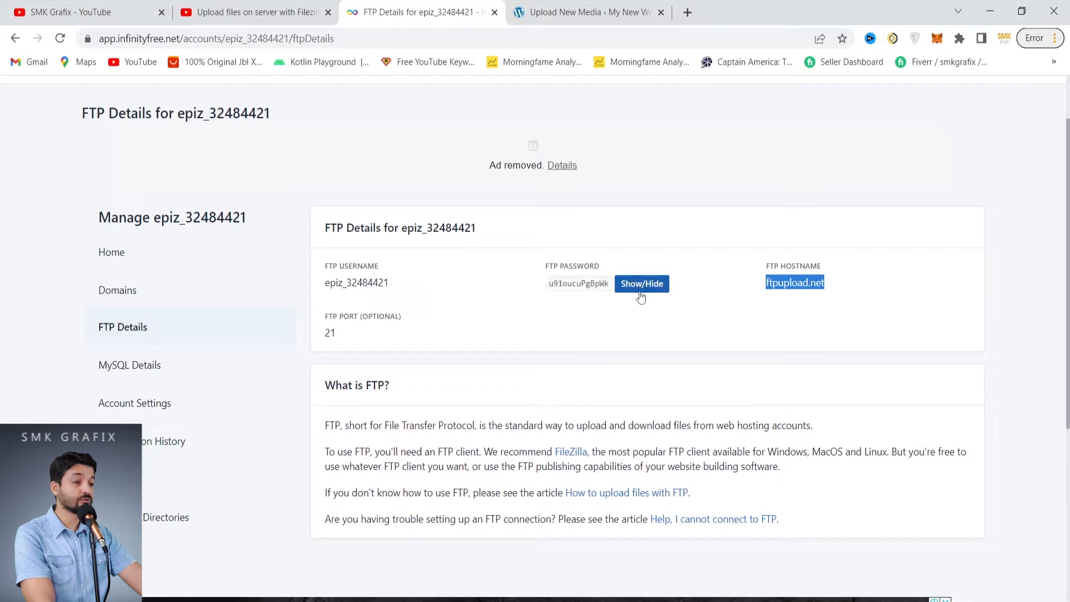
double_click(577, 288)
right_click(576, 285)
left_click(599, 297)
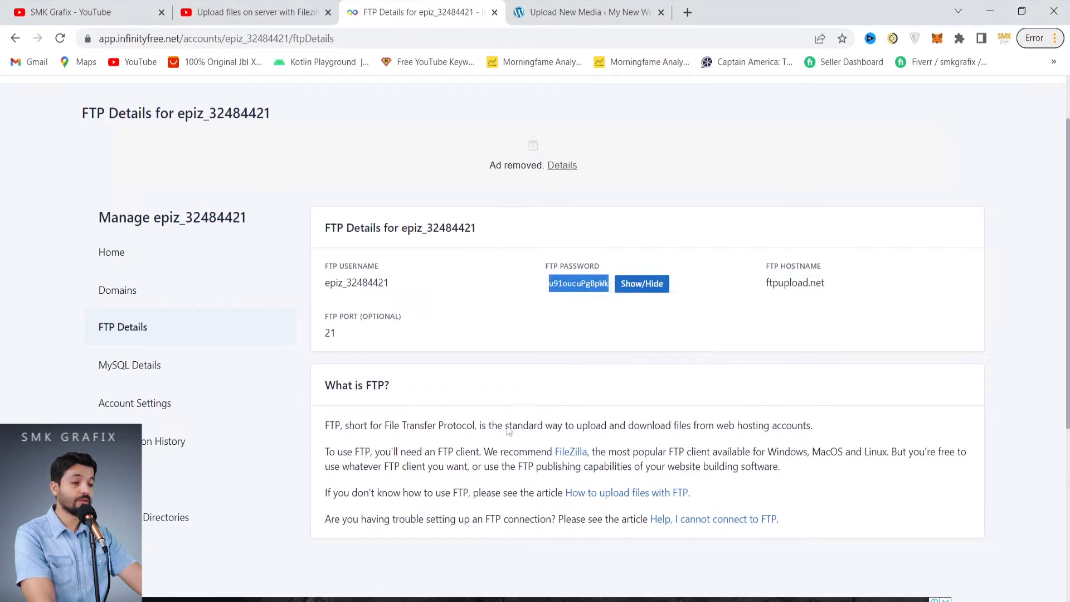
key("alt+Tab")
left_click(264, 63)
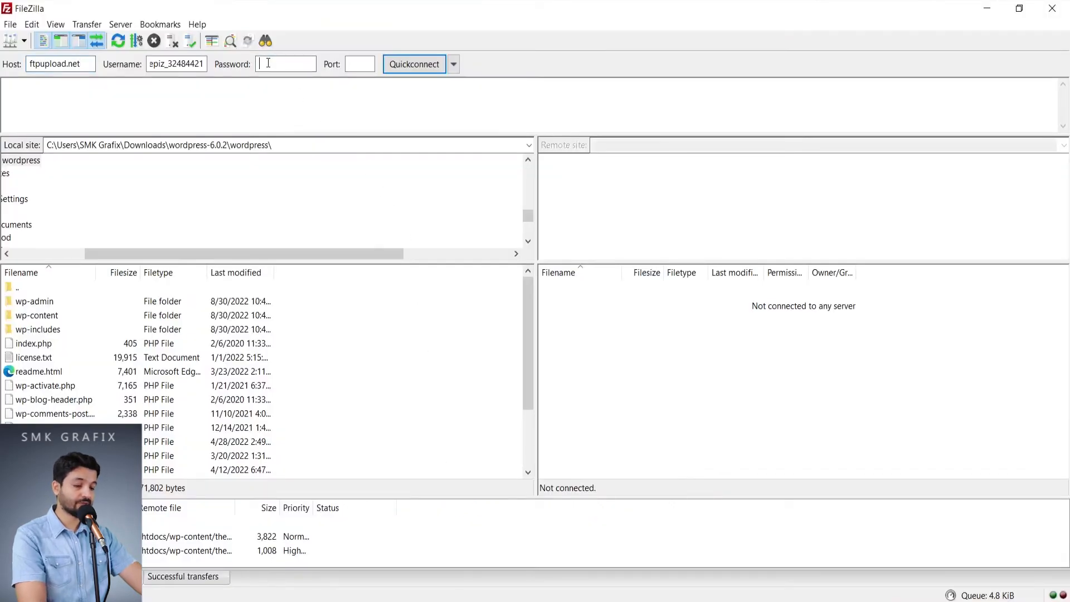
key("ctrl+v")
left_click(986, 8)
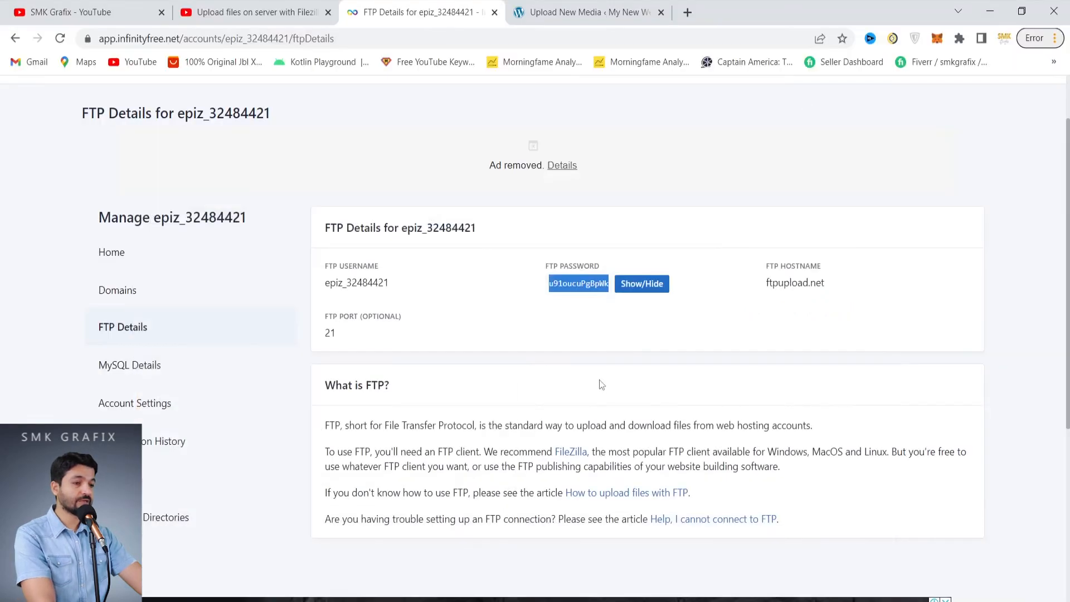
Copy FTP port 21 from the hosting page into FileZilla's port field and connect to the server
left_click_drag(345, 337, 318, 334)
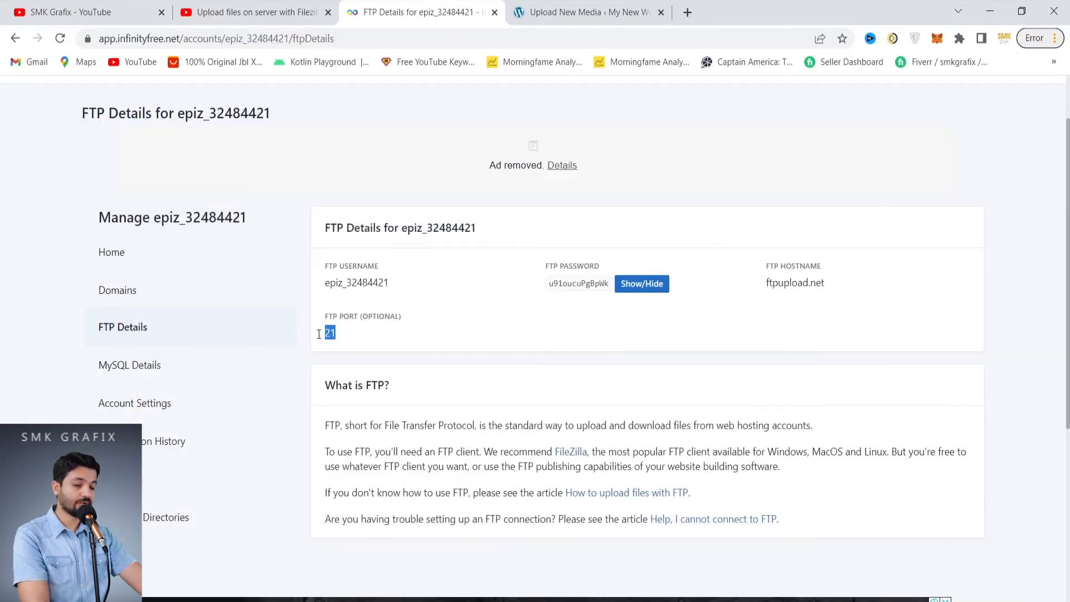
left_click(467, 588)
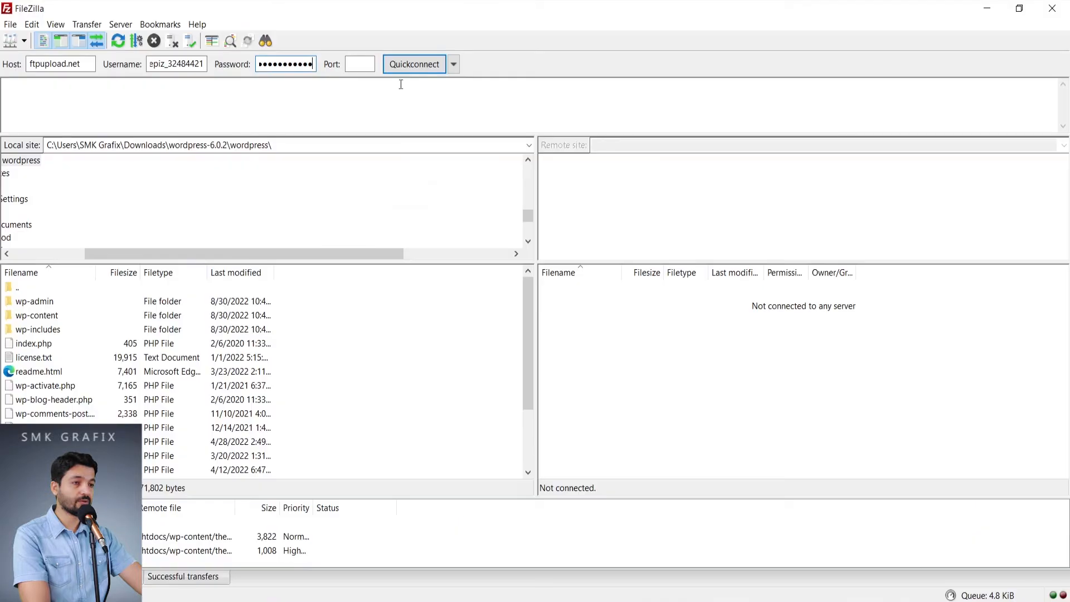
left_click(364, 65)
key("ctrl+v")
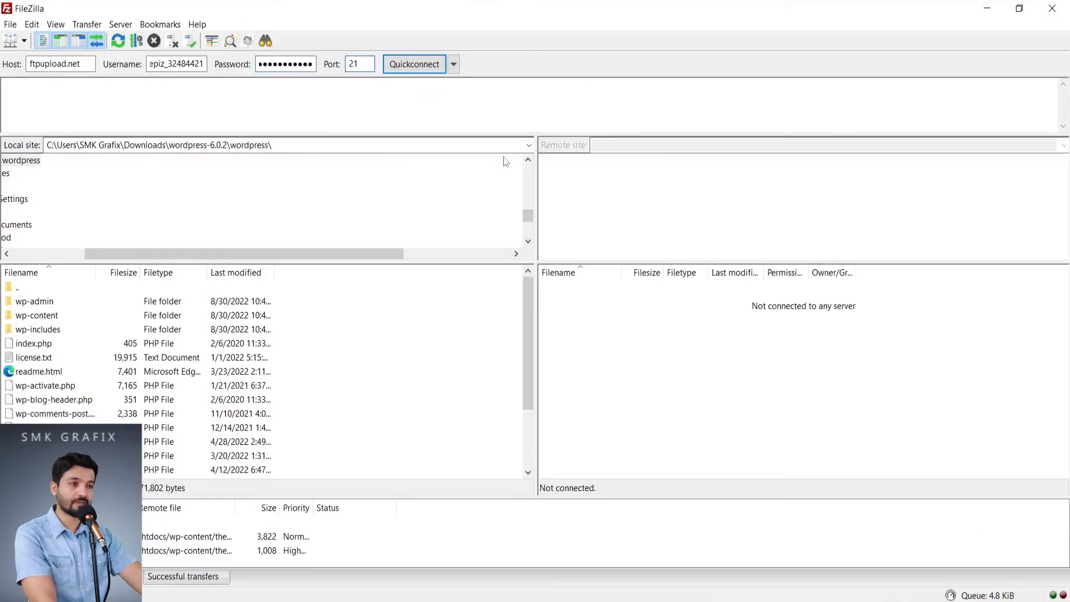
left_click(414, 64)
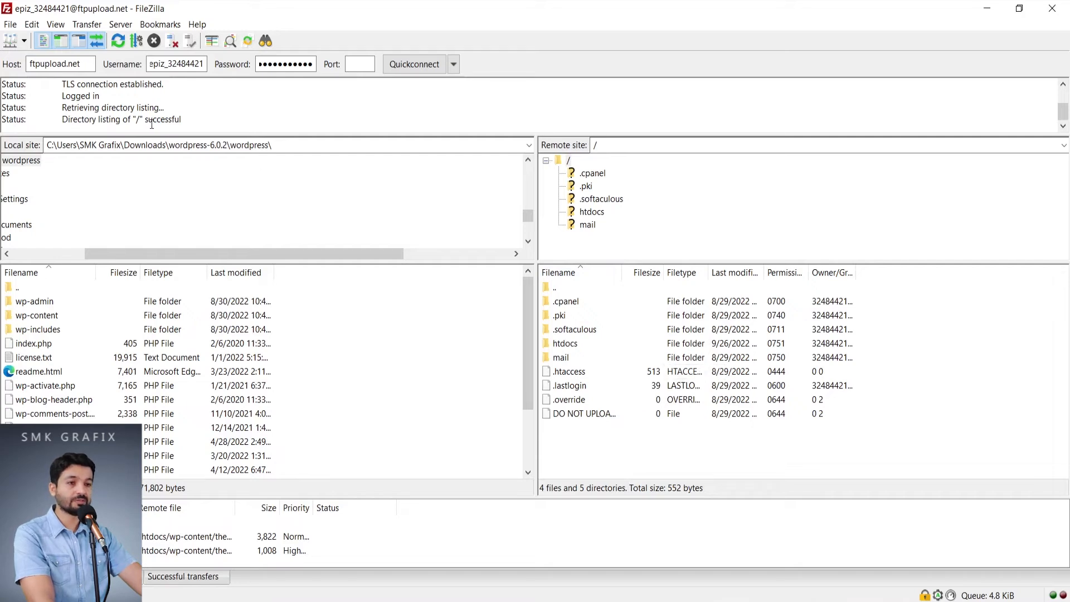
left_click_drag(184, 118, 144, 119)
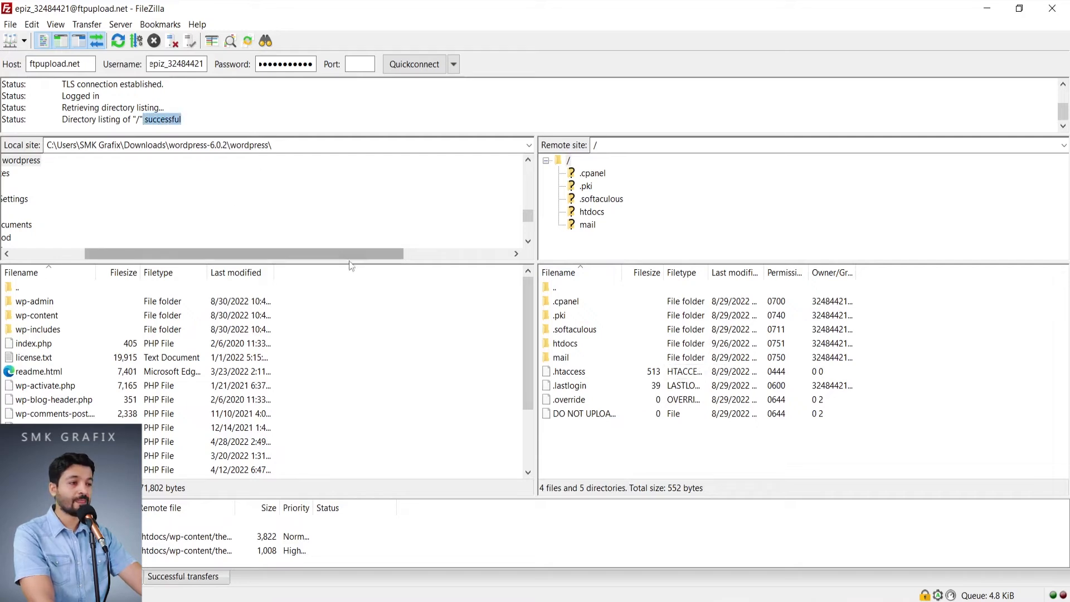
Open the htdocs/wp-content/themes directory on the remote server
double_click(564, 344)
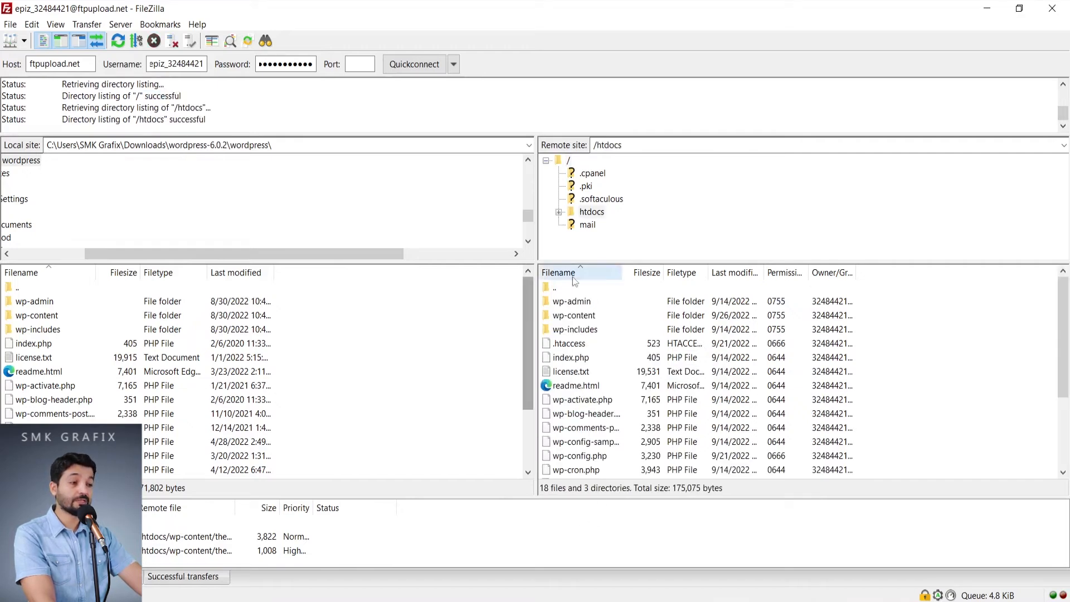
double_click(581, 320)
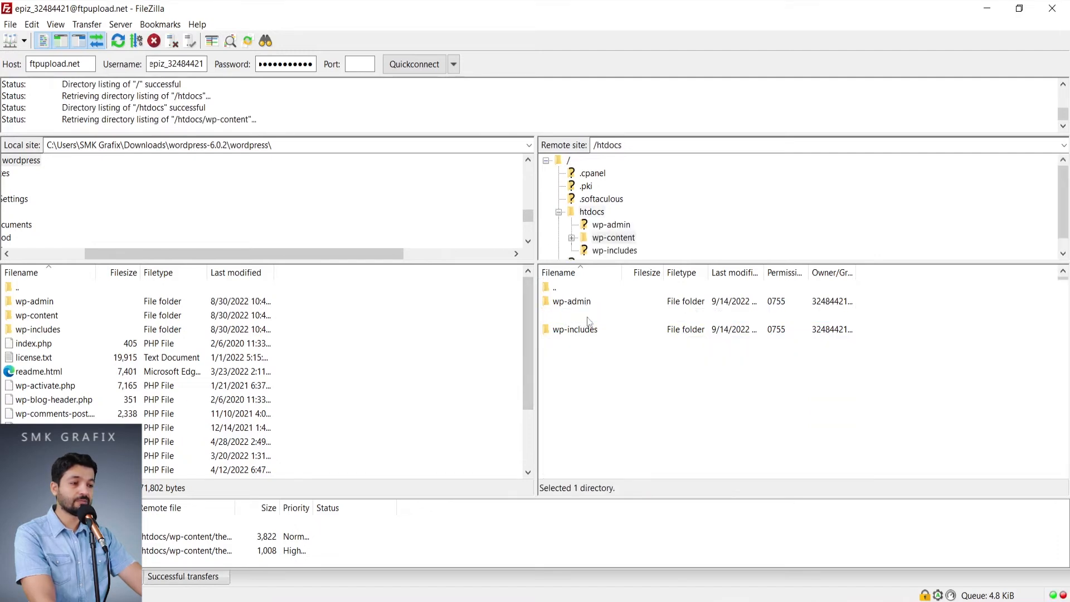
double_click(565, 315)
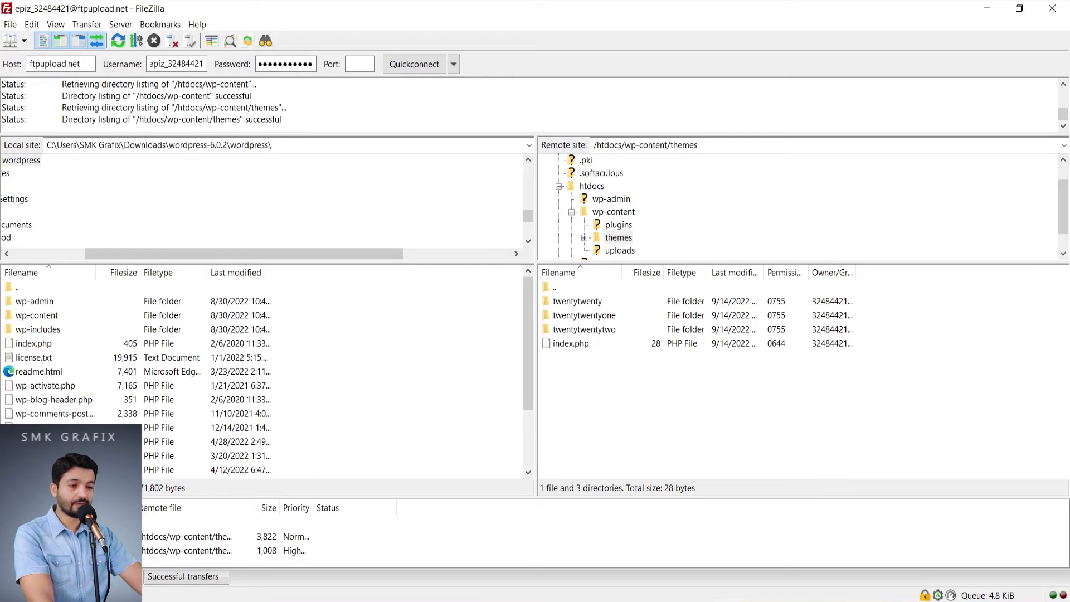
Browse the local site to the Divi folder inside Divi_v4.14.8 on the Desktop
scroll(53, 351, "down", 2)
scroll(53, 351, "up", 2)
double_click(17, 289)
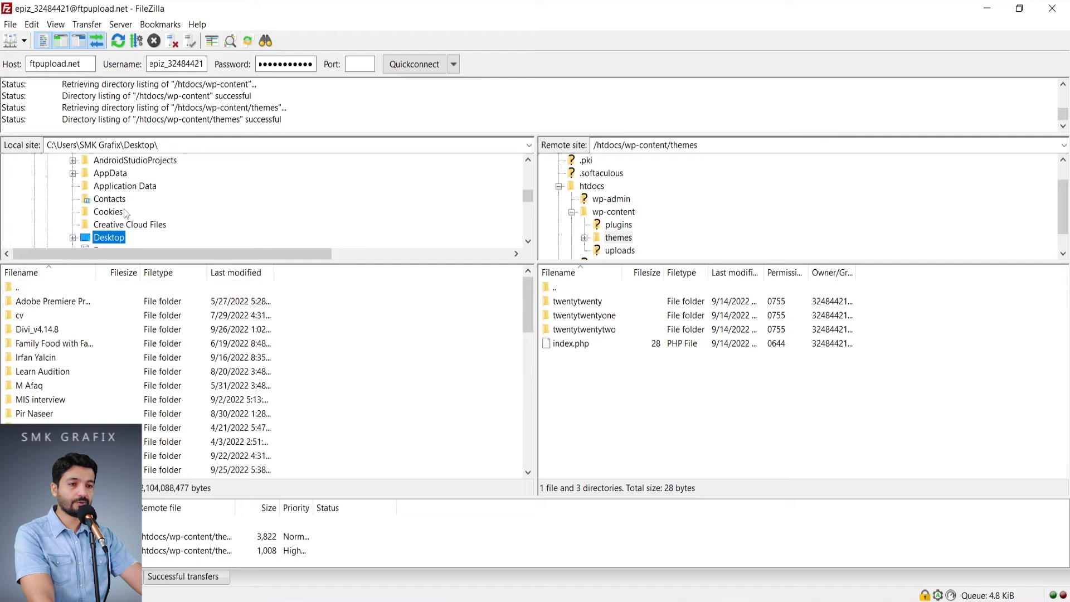
scroll(124, 213, "down", 2)
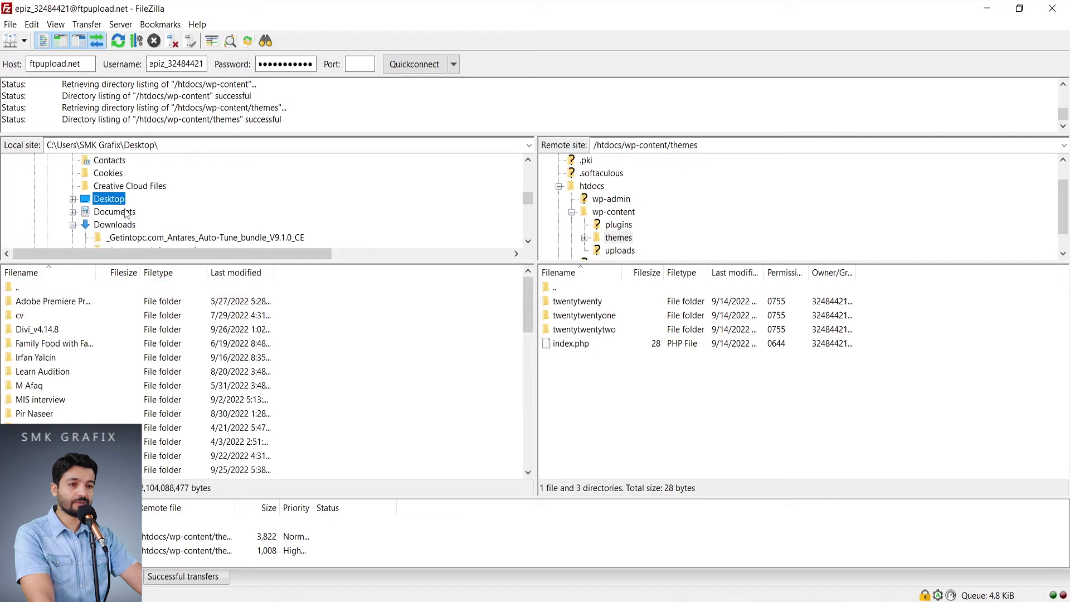
left_click(72, 160)
left_click(137, 199)
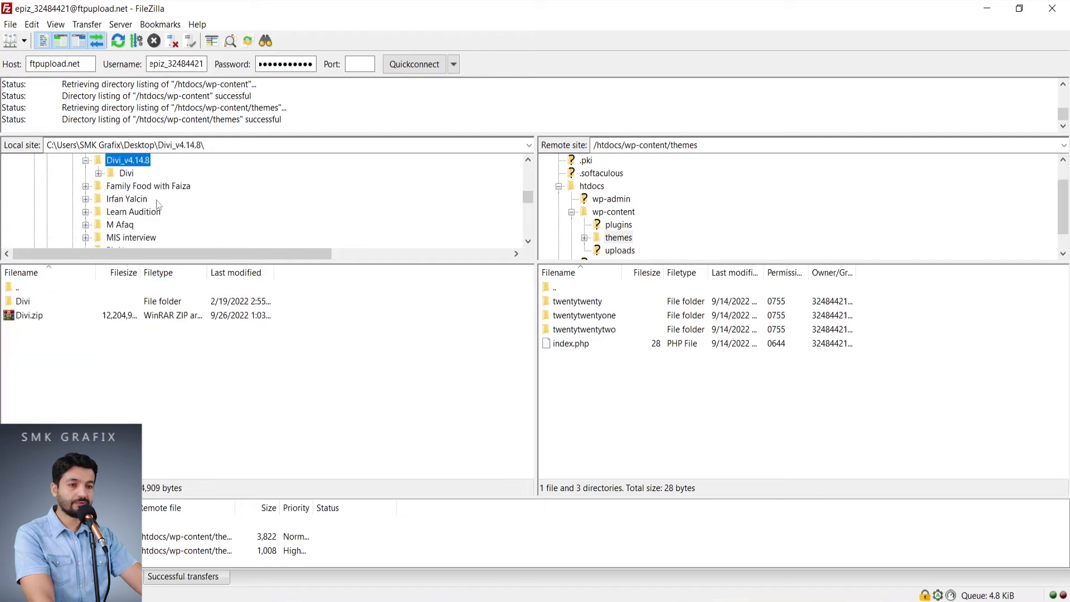
left_click(126, 174)
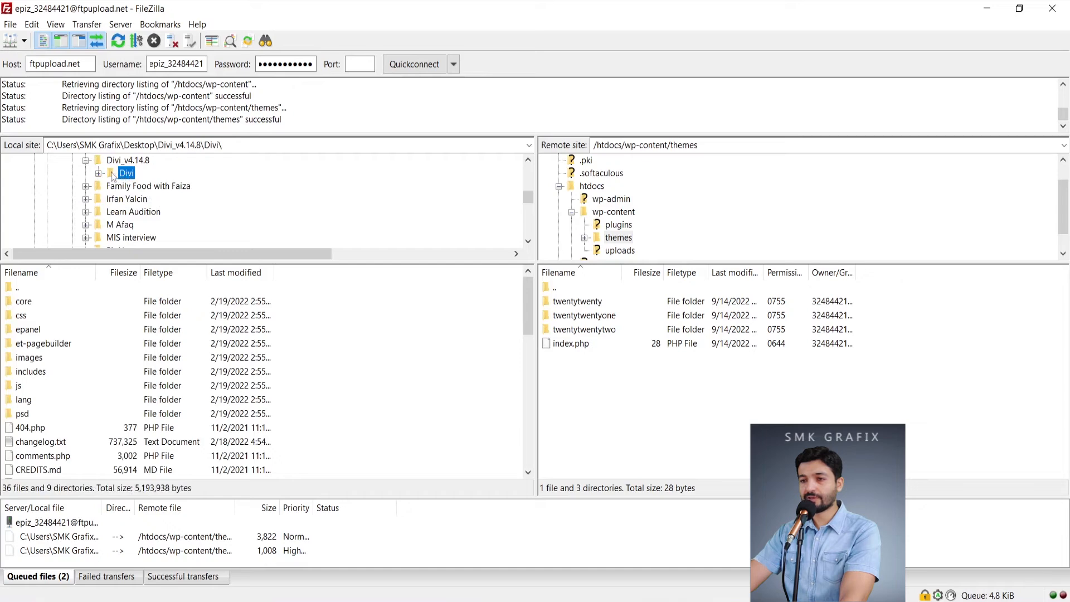
Upload the local Divi folder into the server's themes directory and process the transfer queue
left_click_drag(113, 176, 611, 401)
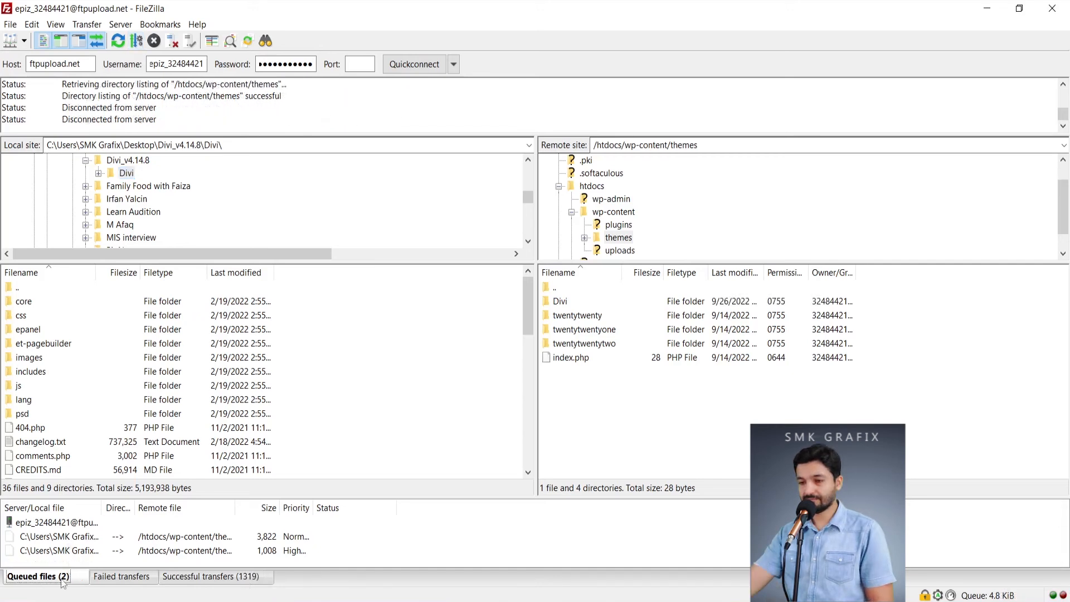
right_click(62, 580)
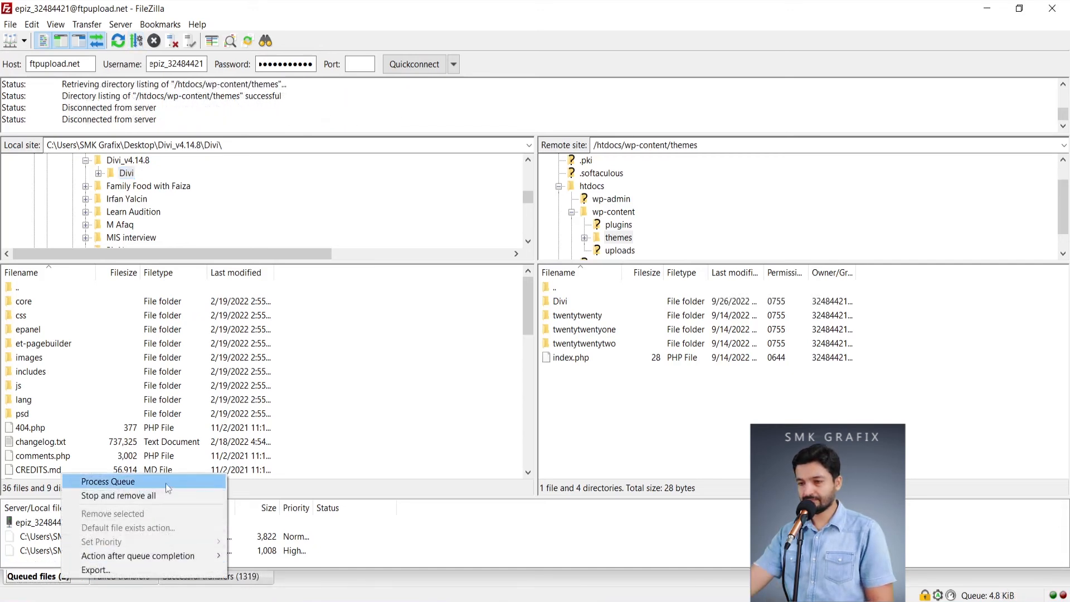
left_click(122, 482)
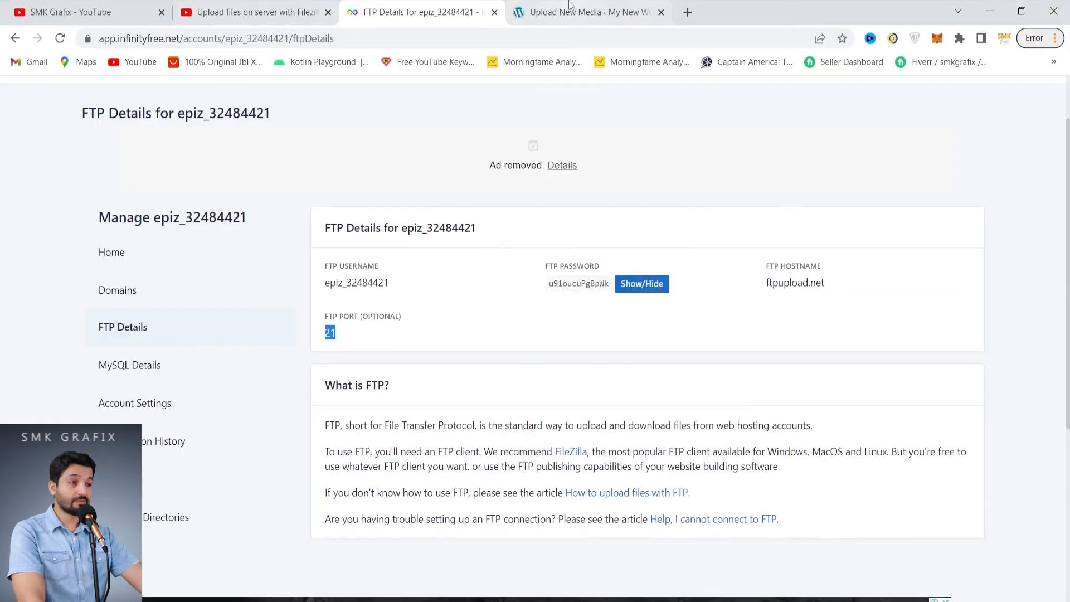
Switch to the WordPress admin in the browser, show the installed themes and activate Divi
left_click(574, 5)
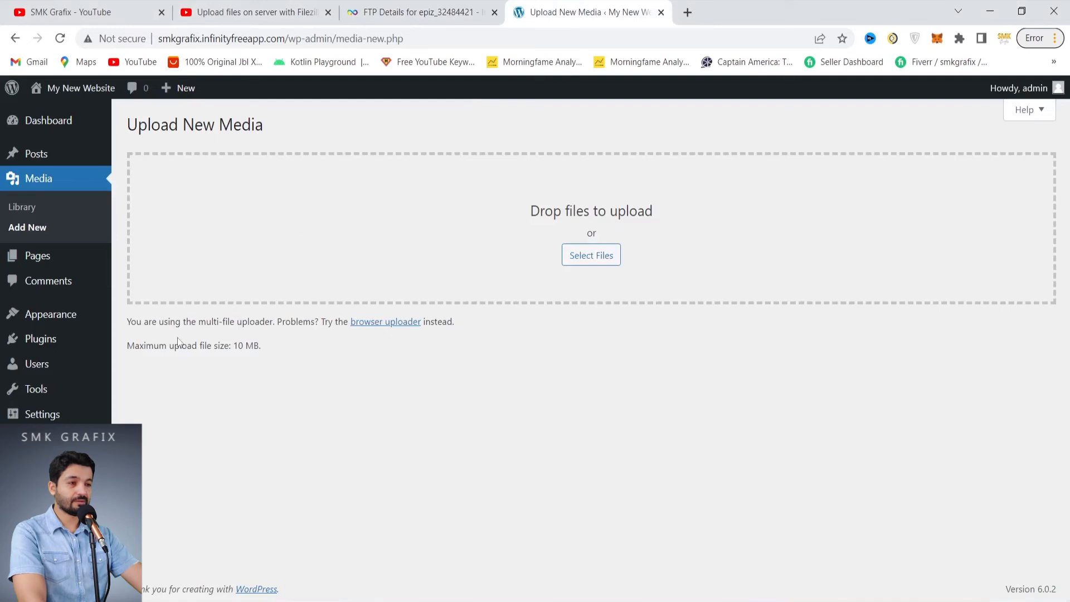
mouse_move(78, 254)
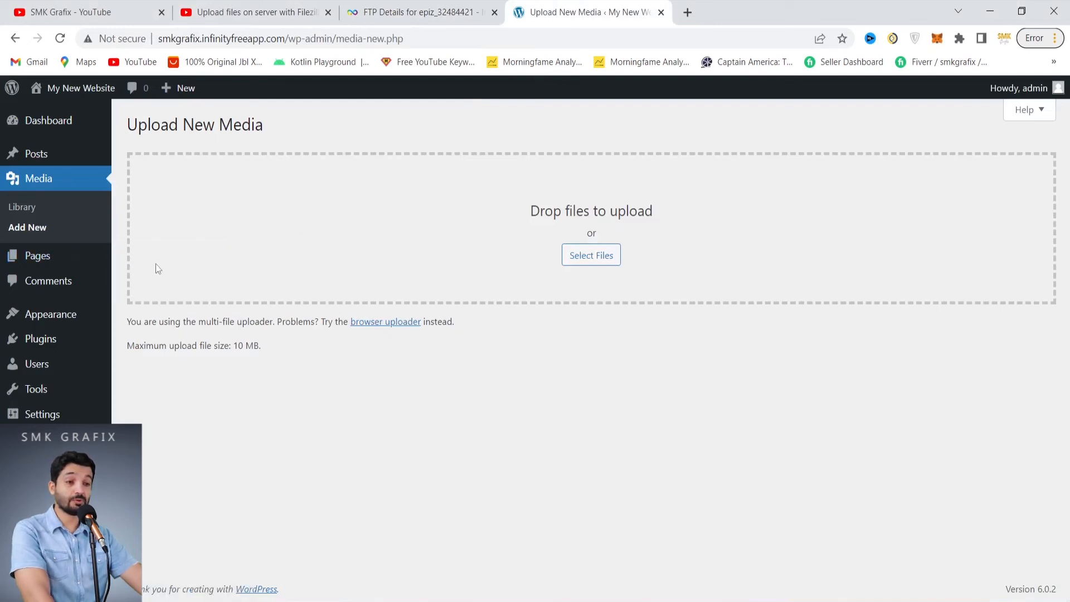
mouse_move(61, 315)
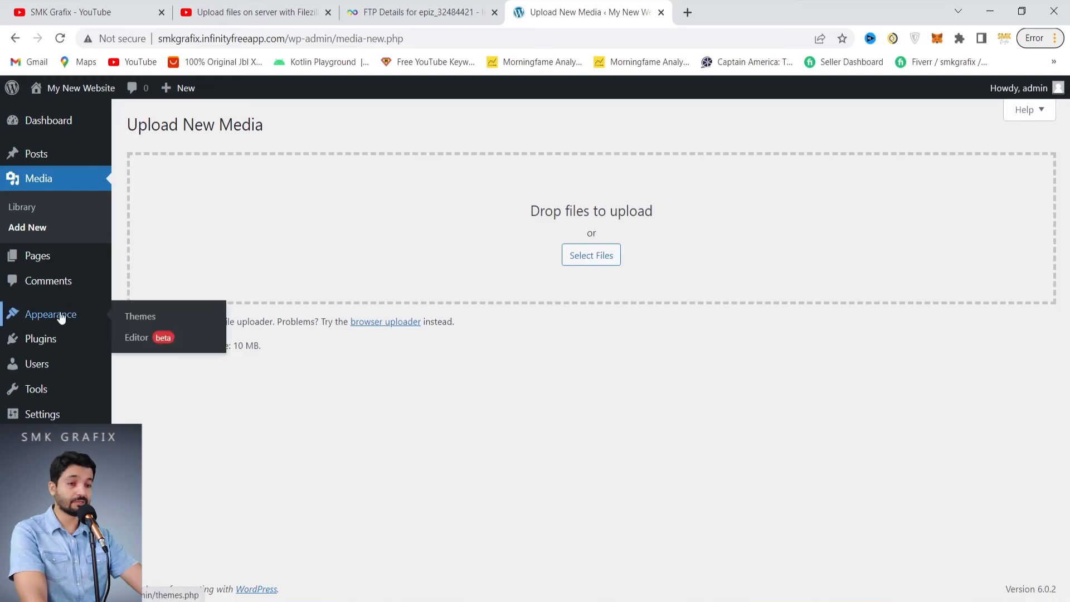
left_click(150, 316)
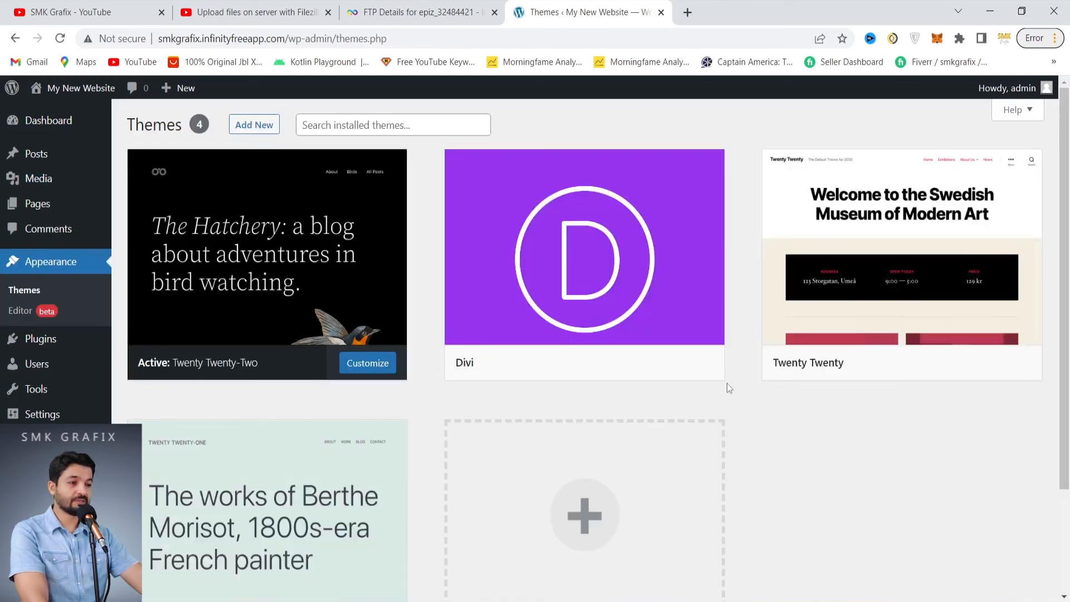
mouse_move(685, 247)
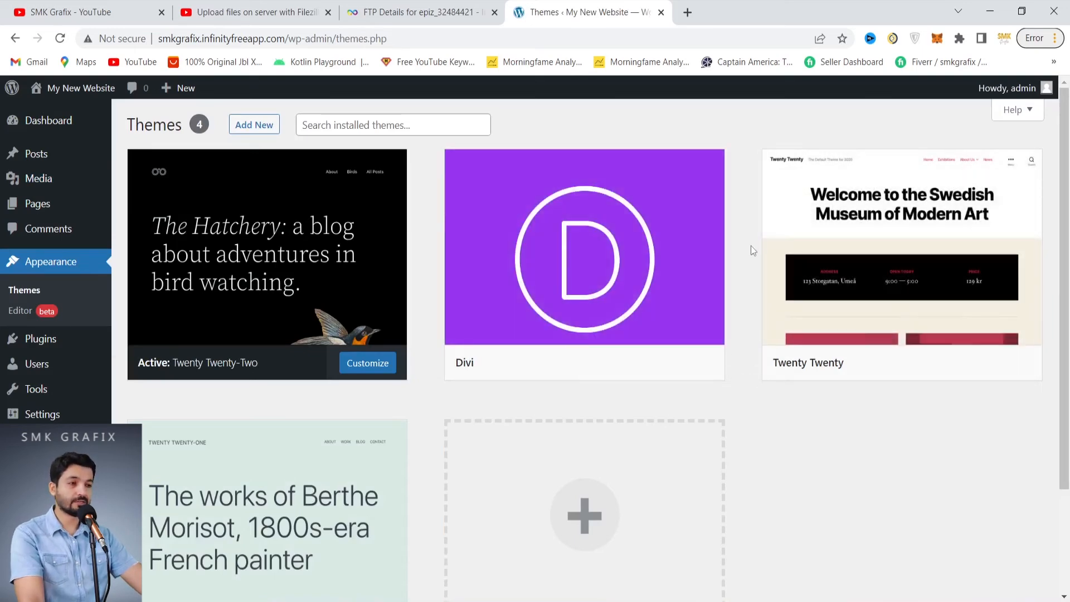
mouse_move(638, 282)
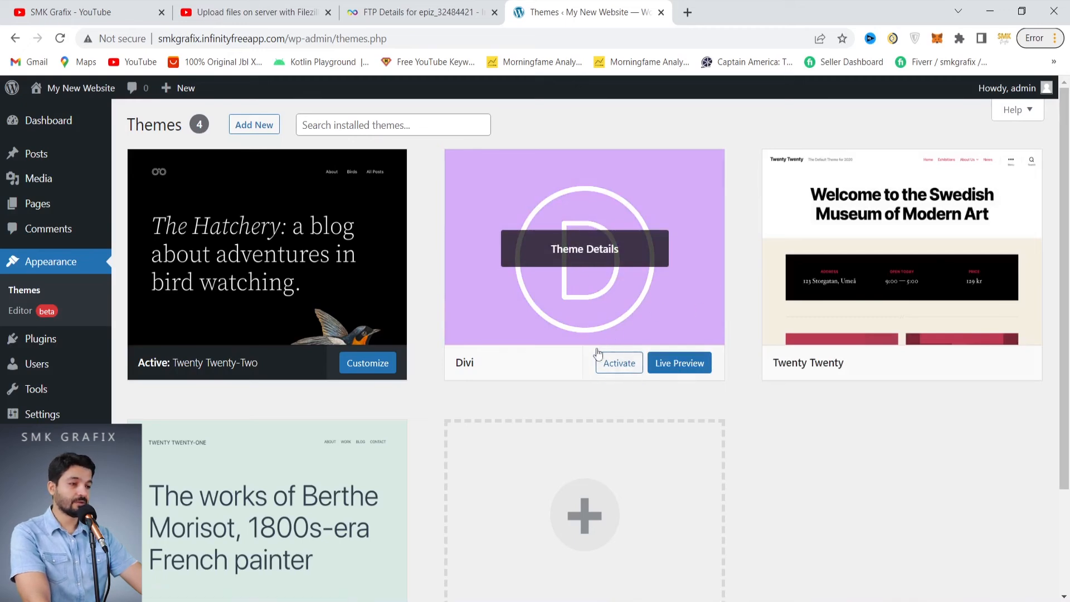
left_click(617, 362)
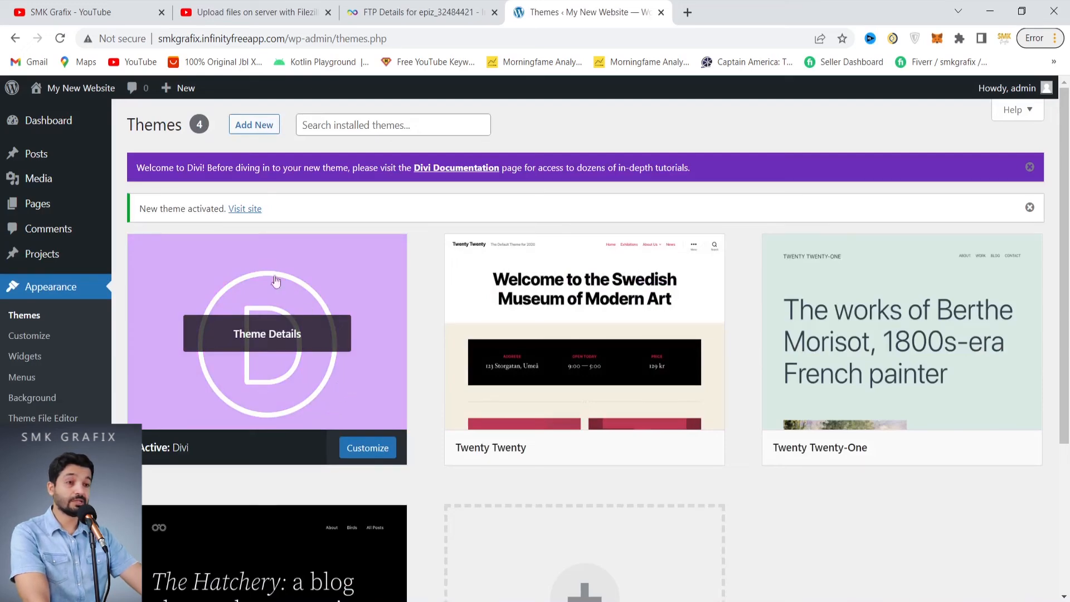
Open the live website from the WordPress admin in a new browser tab
mouse_move(60, 88)
right_click(63, 114)
left_click(71, 127)
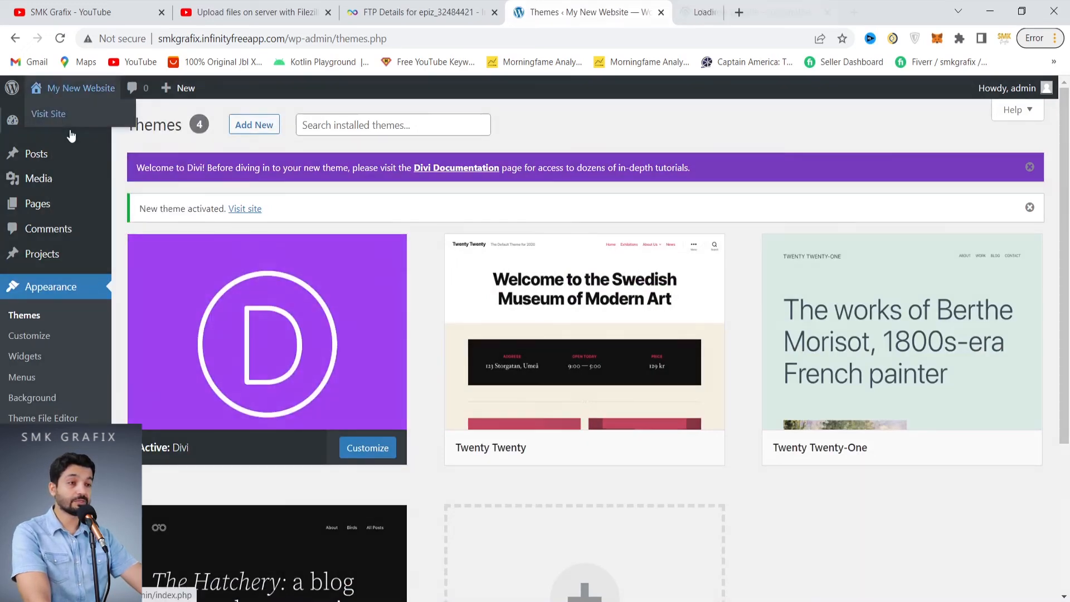